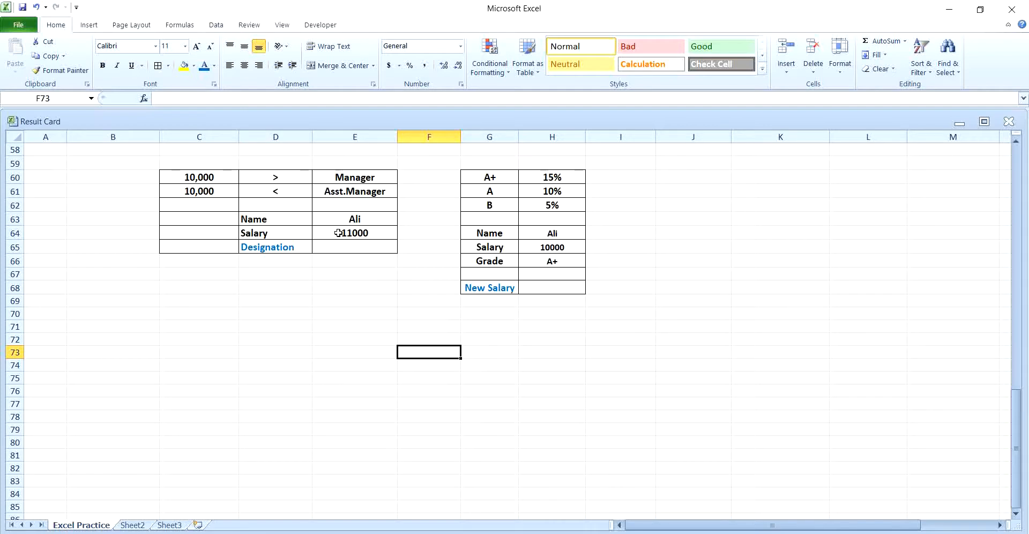
# Enter an IF formula in Designation cell E65 that returns "Manager" when salary E64 exceeds 10000, otherwise "Asst.Manager"
pyautogui.click(337, 249)
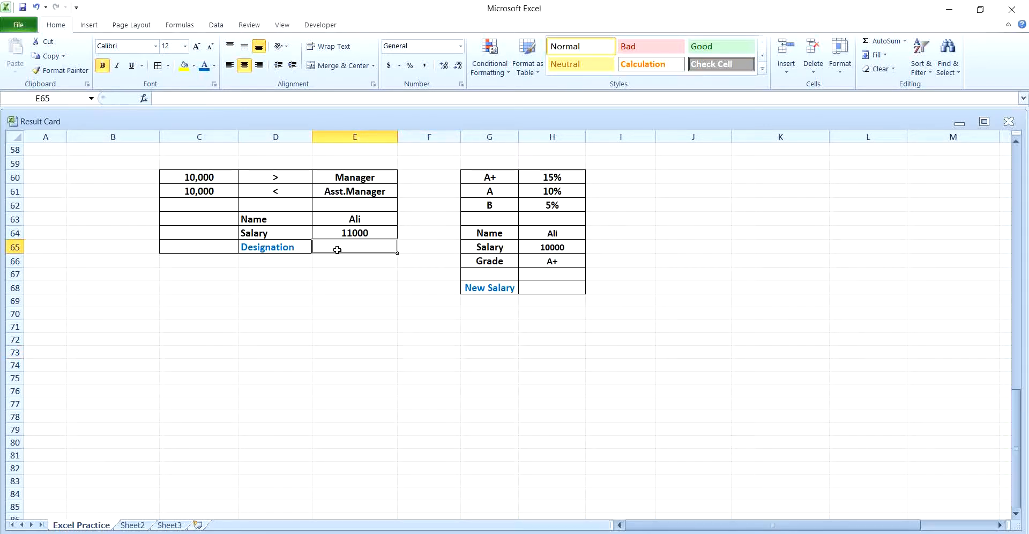
pyautogui.write('=if')
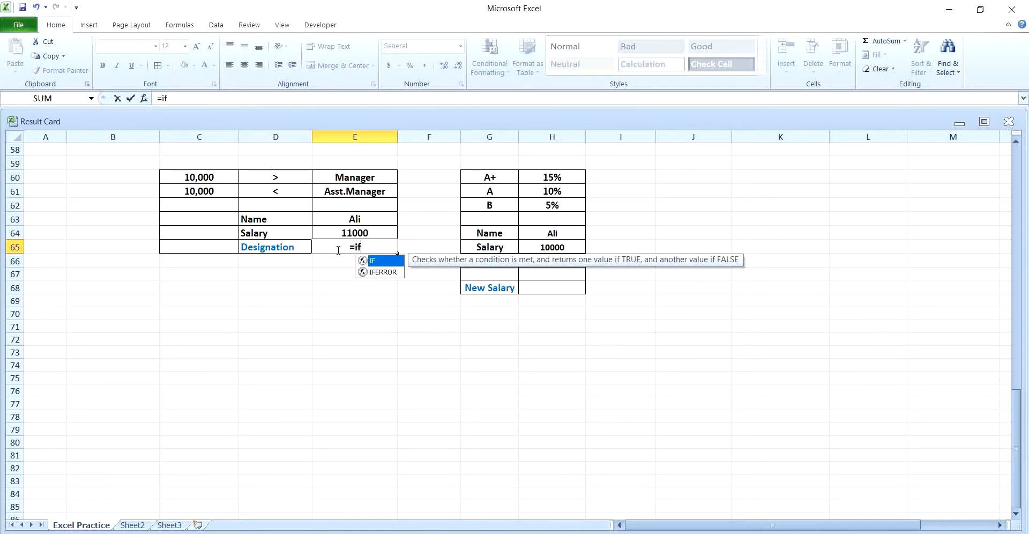
pyautogui.write('(')
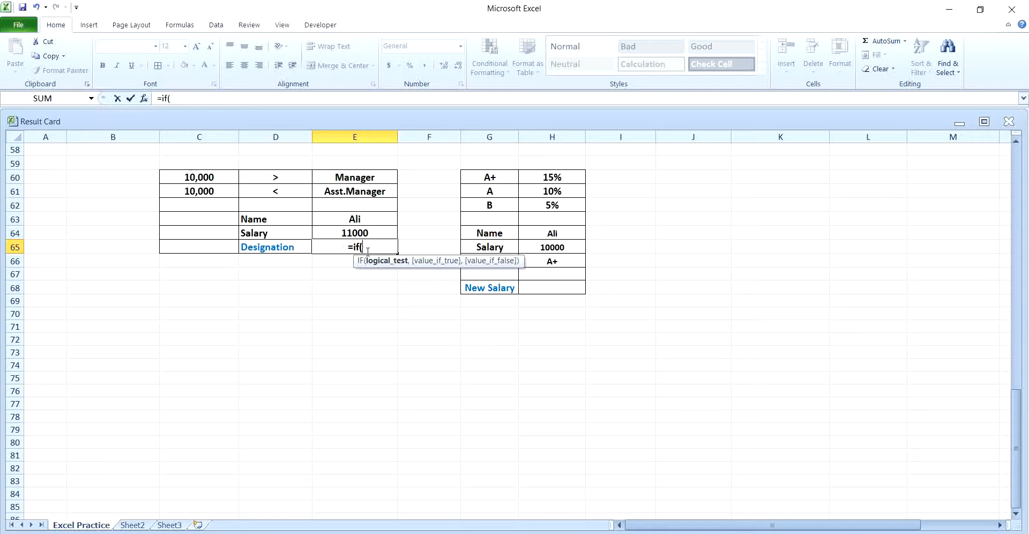
pyautogui.click(354, 233)
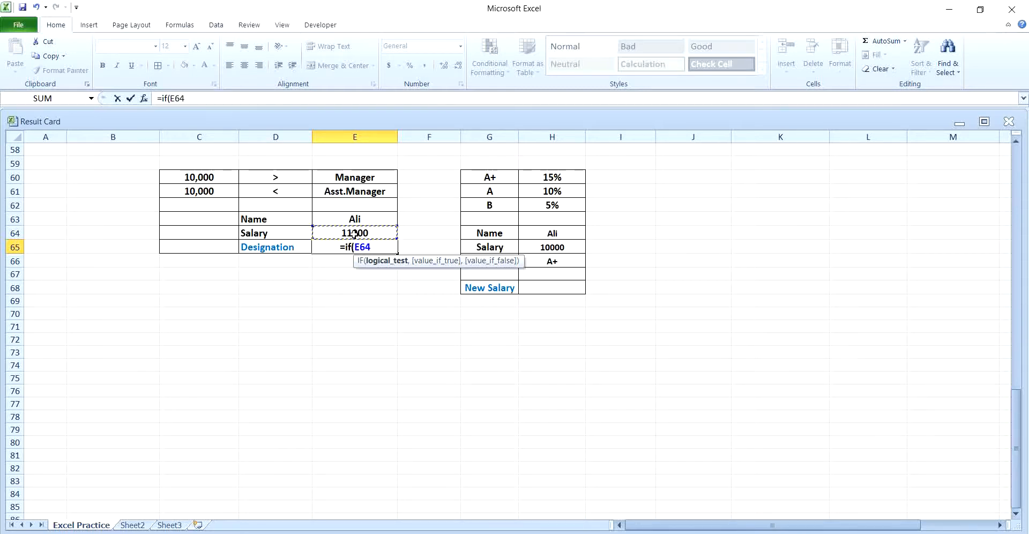
pyautogui.write('>')
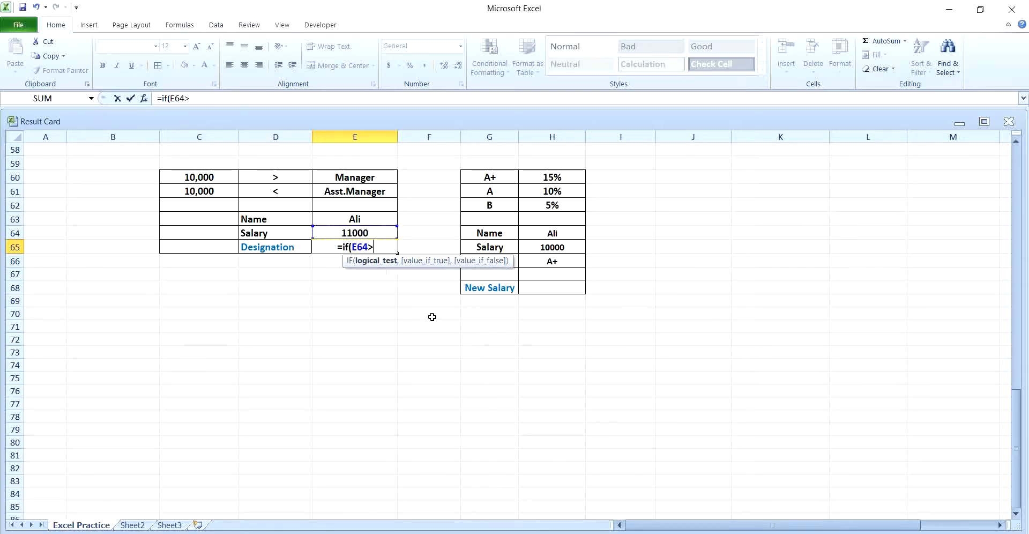
pyautogui.write('10000')
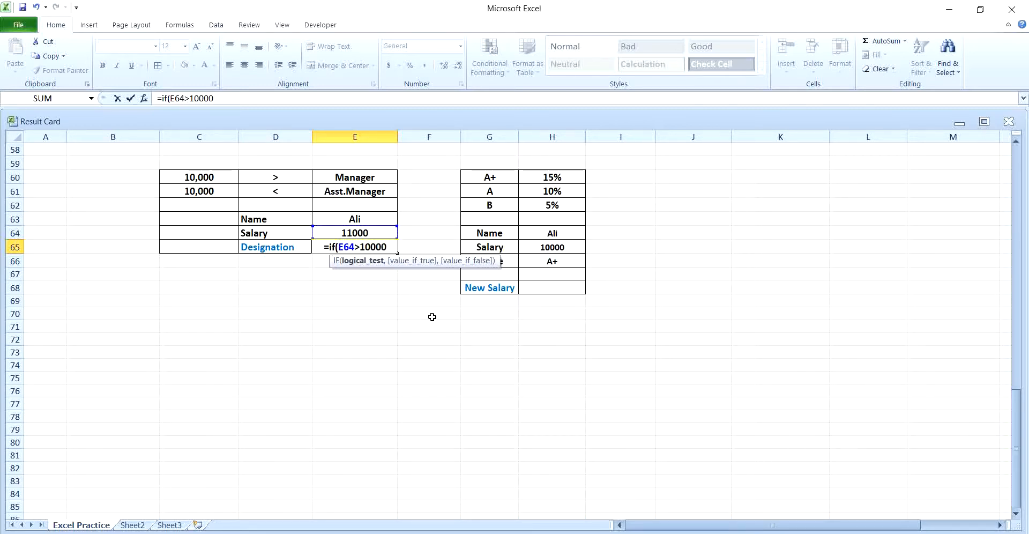
pyautogui.write(',')
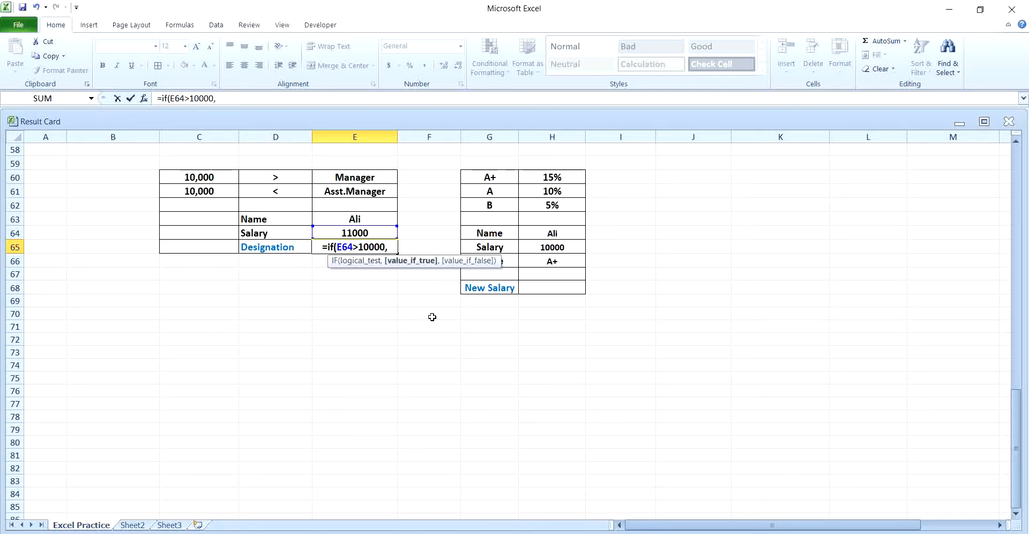
pyautogui.write('"')
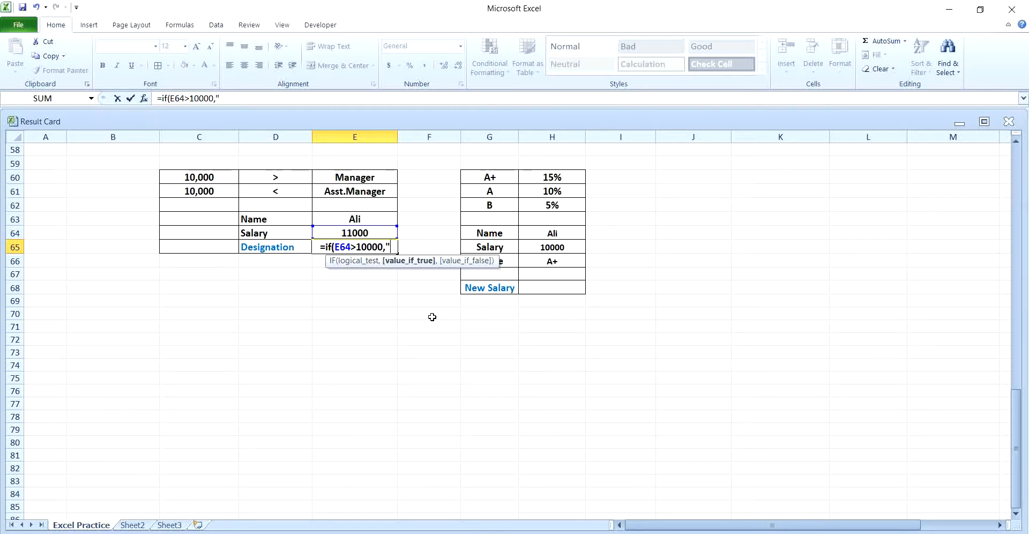
pyautogui.write('Man')
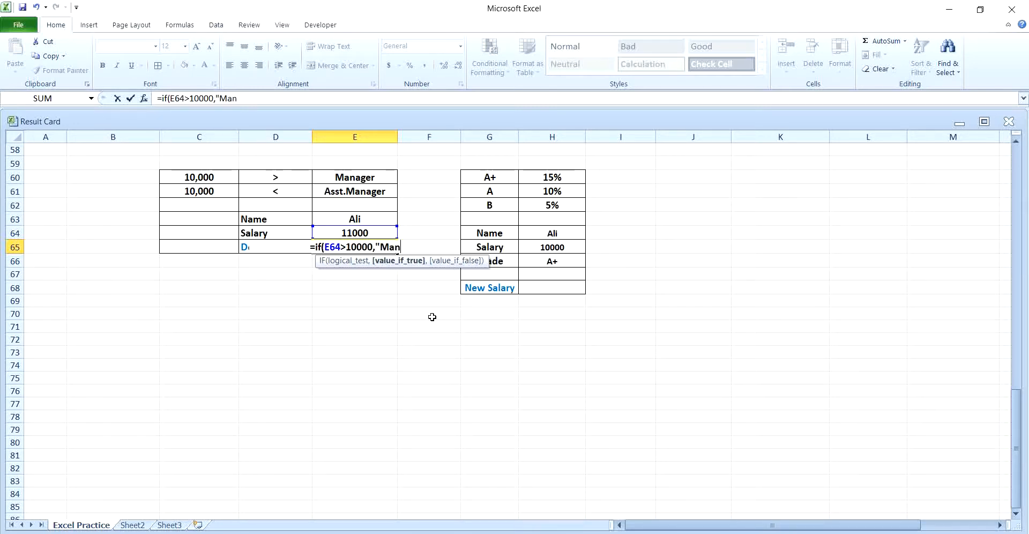
pyautogui.write('ager"')
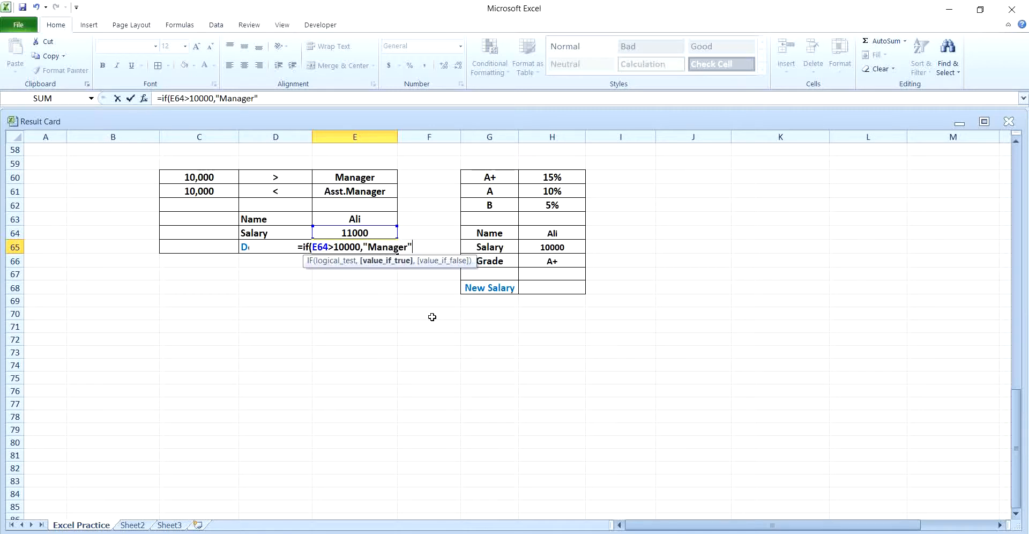
pyautogui.write(',')
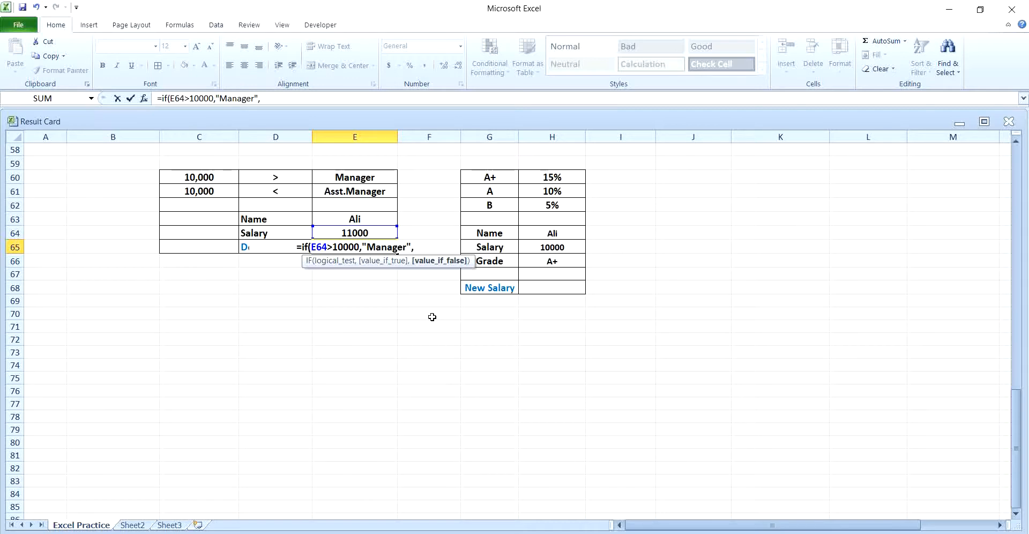
pyautogui.write('"')
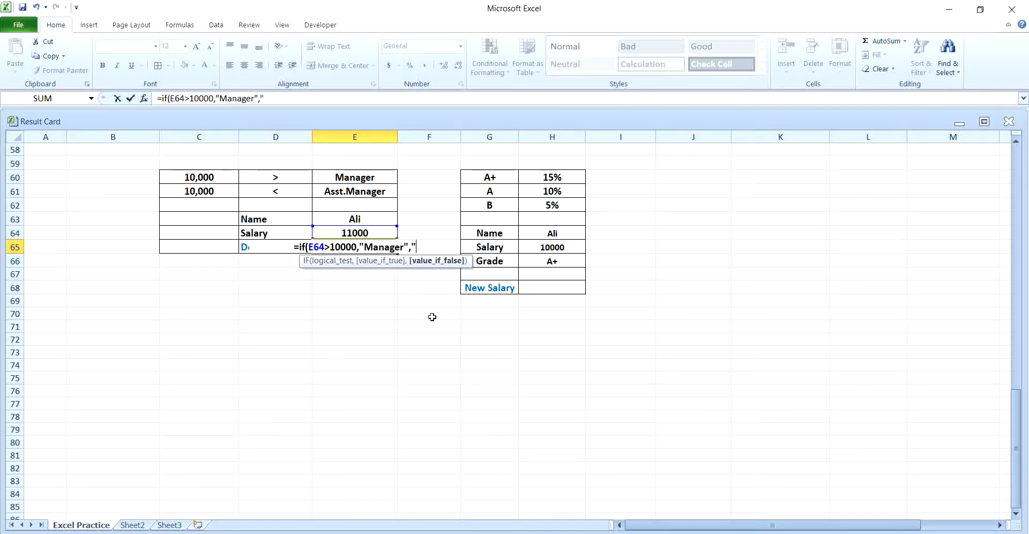
pyautogui.write('Asst')
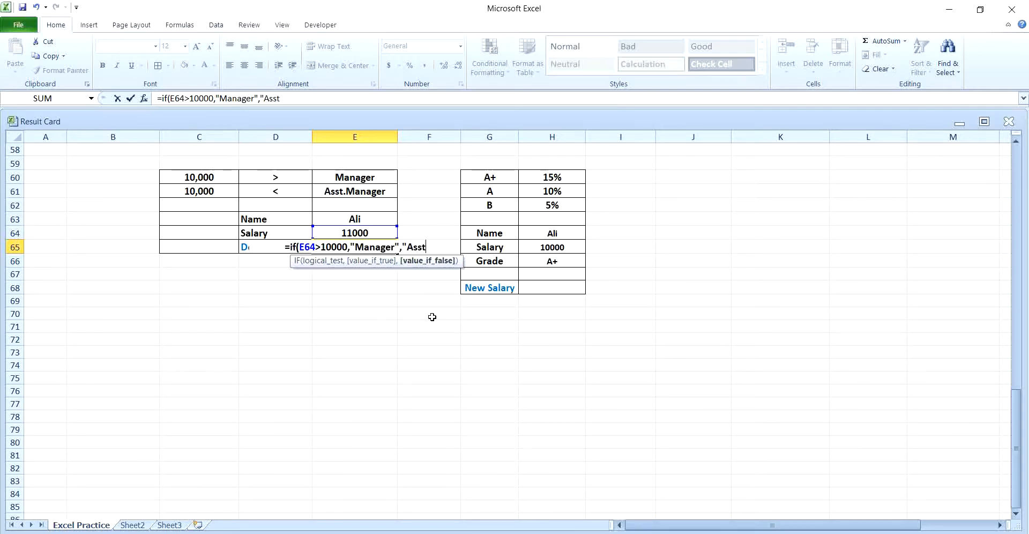
pyautogui.write('.Manag')
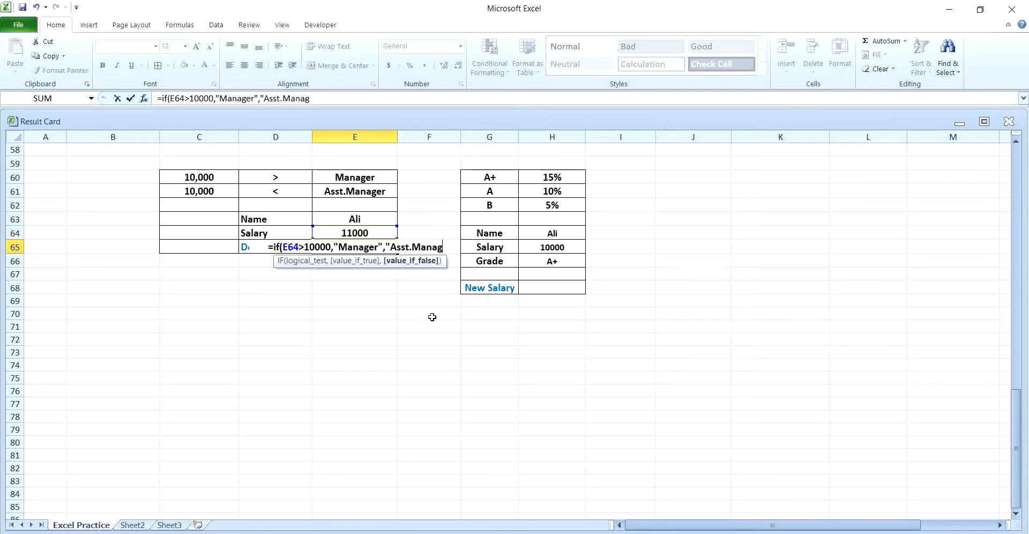
pyautogui.write('er"')
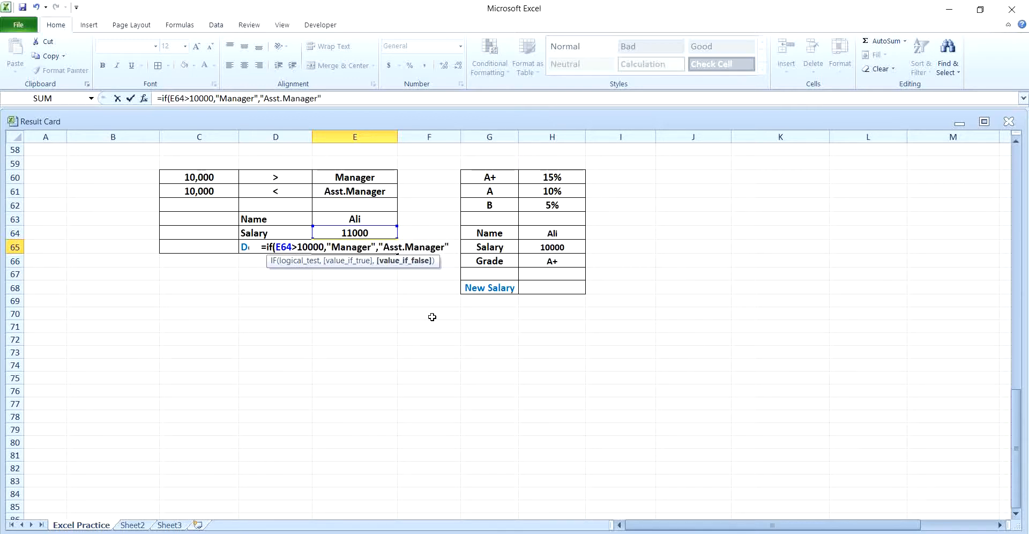
pyautogui.press('Return')
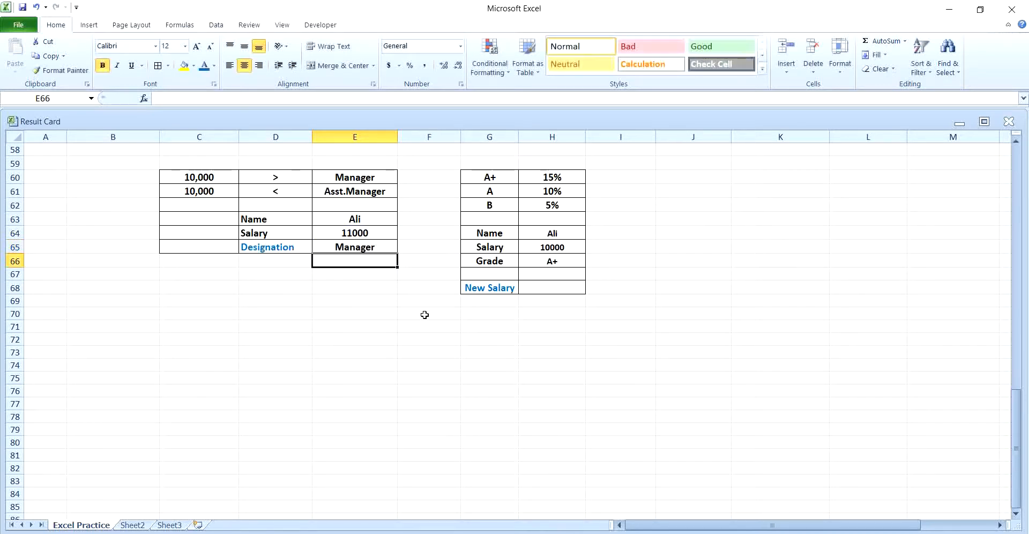
# Change the salary in cell E64 to 9000 to test the Designation formula
pyautogui.click(377, 234)
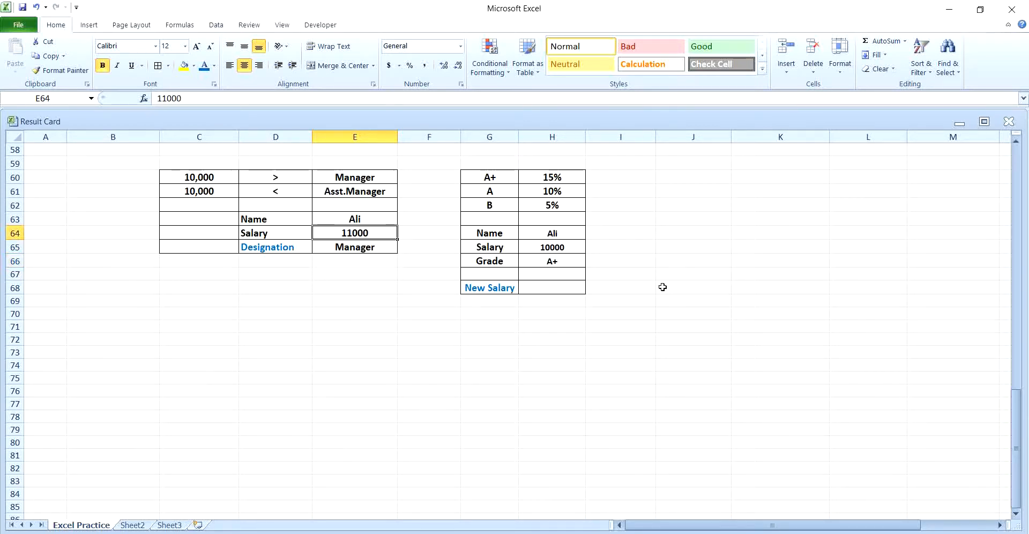
pyautogui.write('9000')
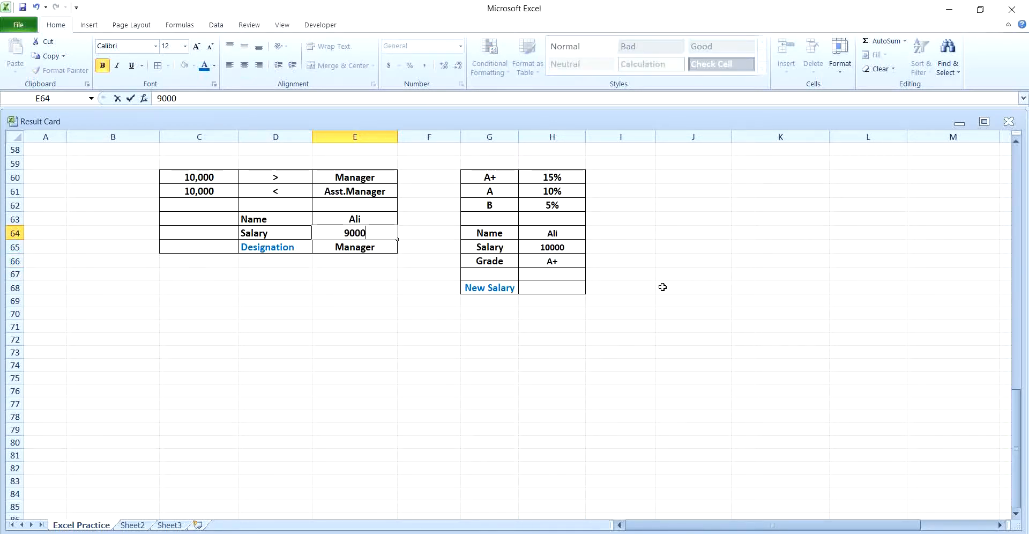
pyautogui.click(510, 412)
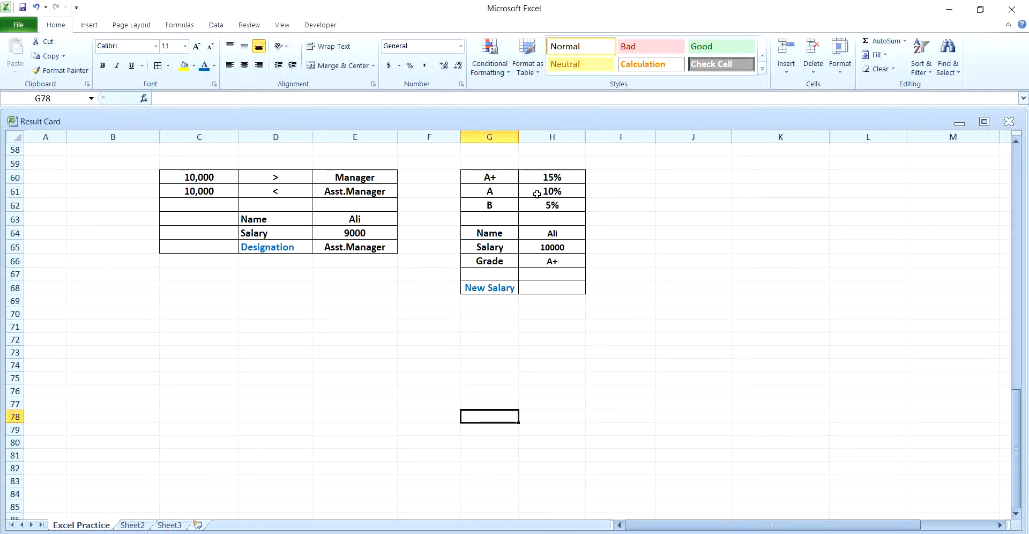
# Enter a formula in New Salary cell H68 that calculates H65*15% if grade H66 equals "A+"
pyautogui.click(536, 289)
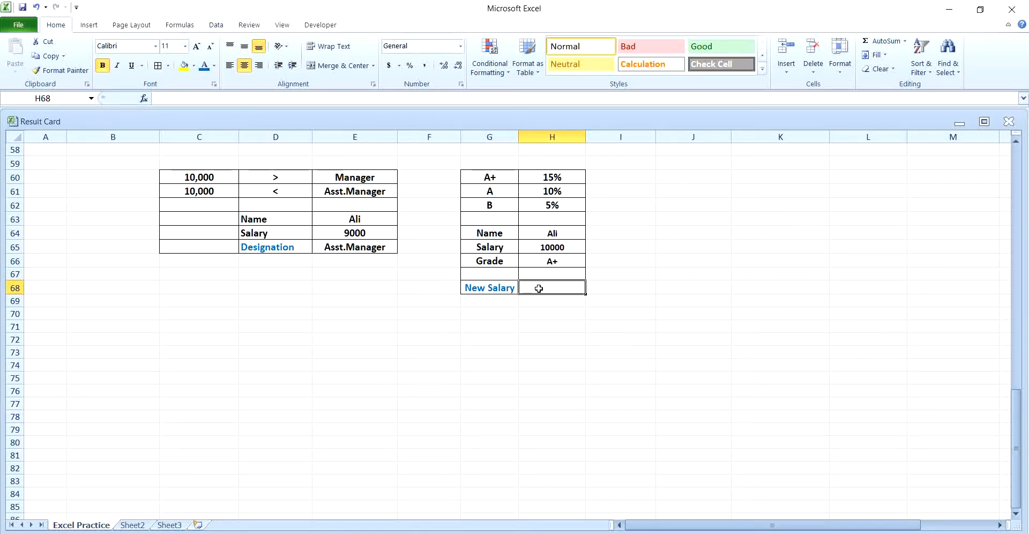
pyautogui.write('=')
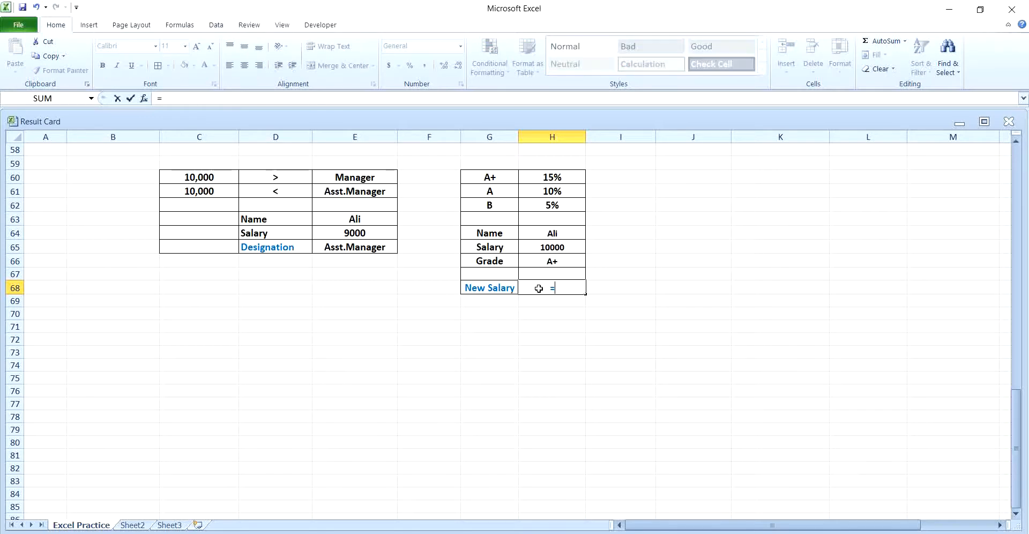
pyautogui.write('if(')
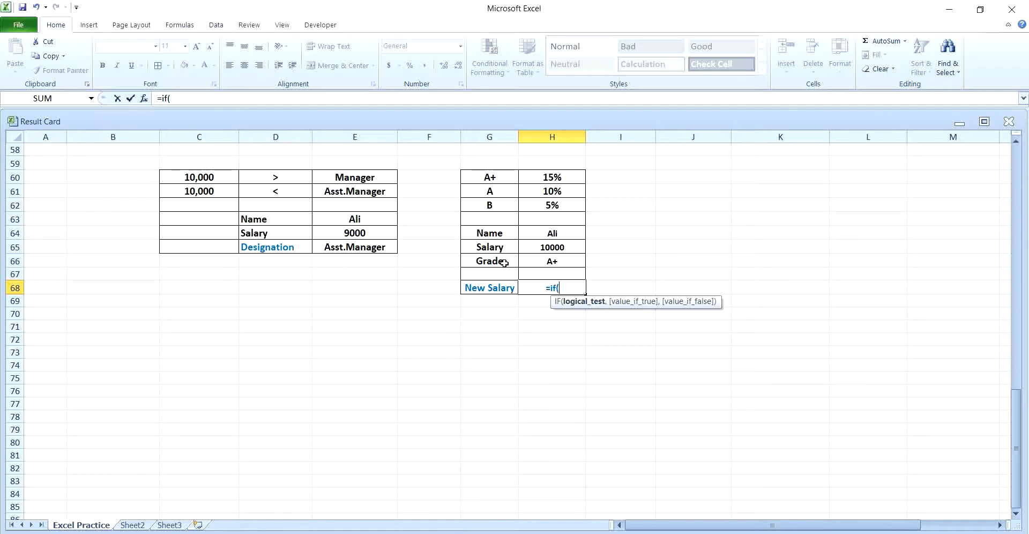
pyautogui.click(549, 260)
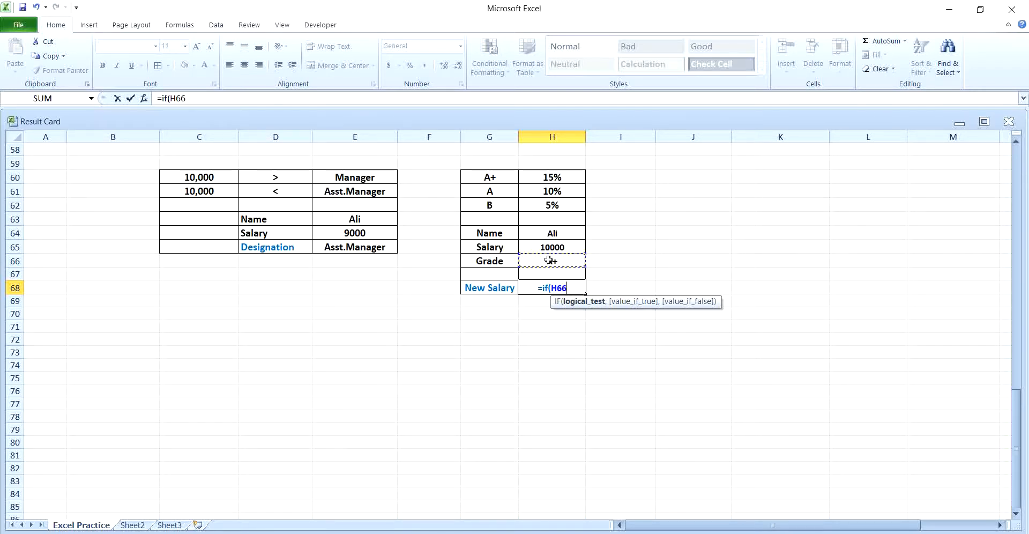
pyautogui.write('="')
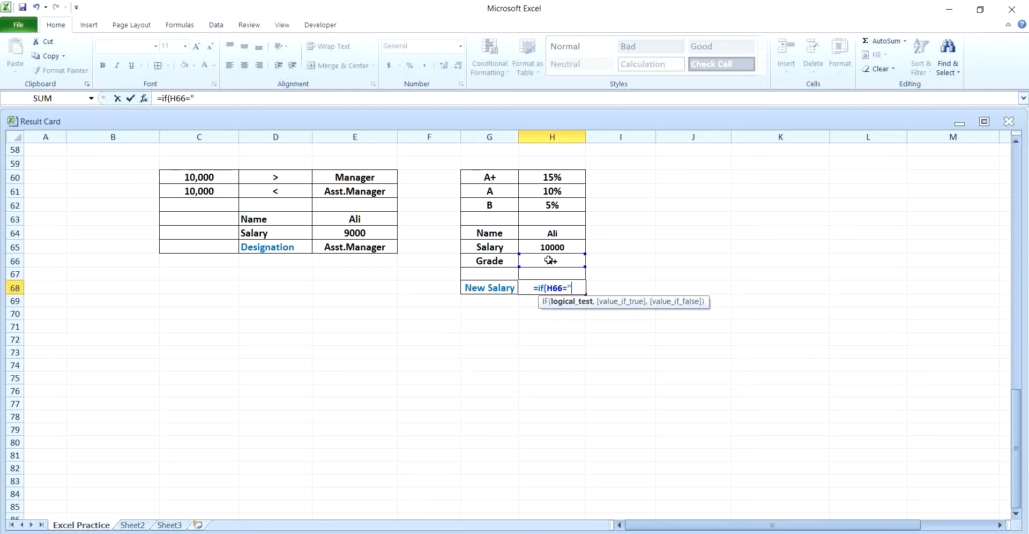
pyautogui.write('A')
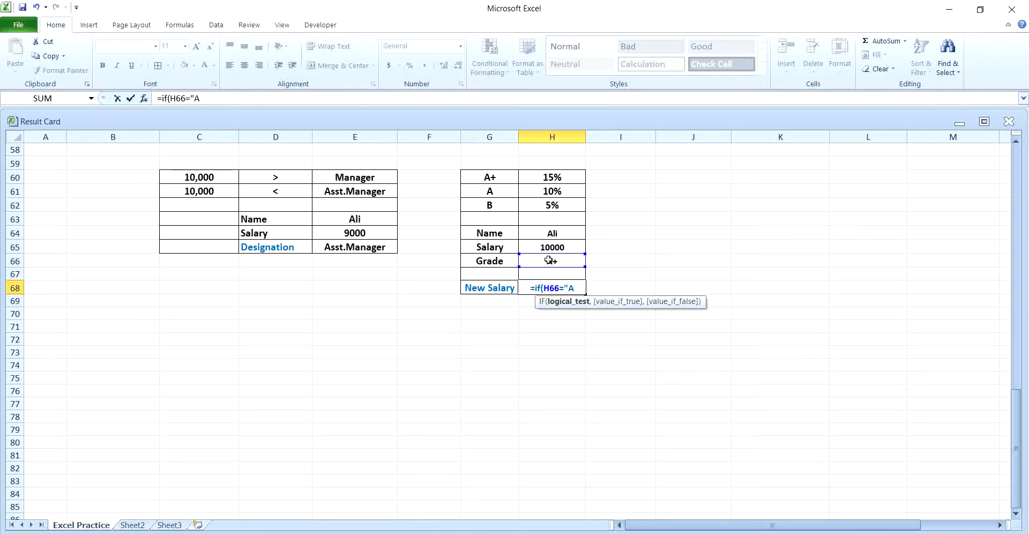
pyautogui.write('+"')
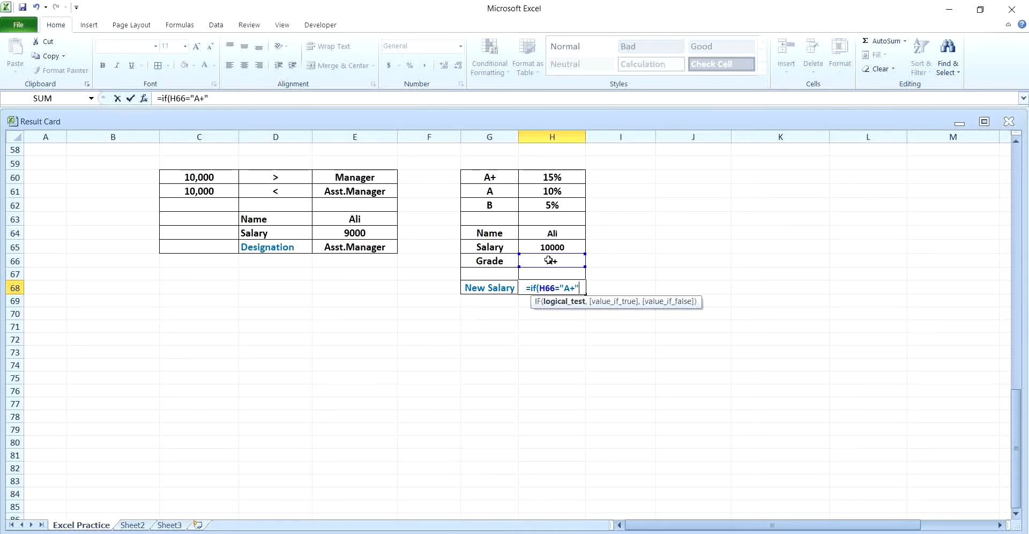
pyautogui.write(',')
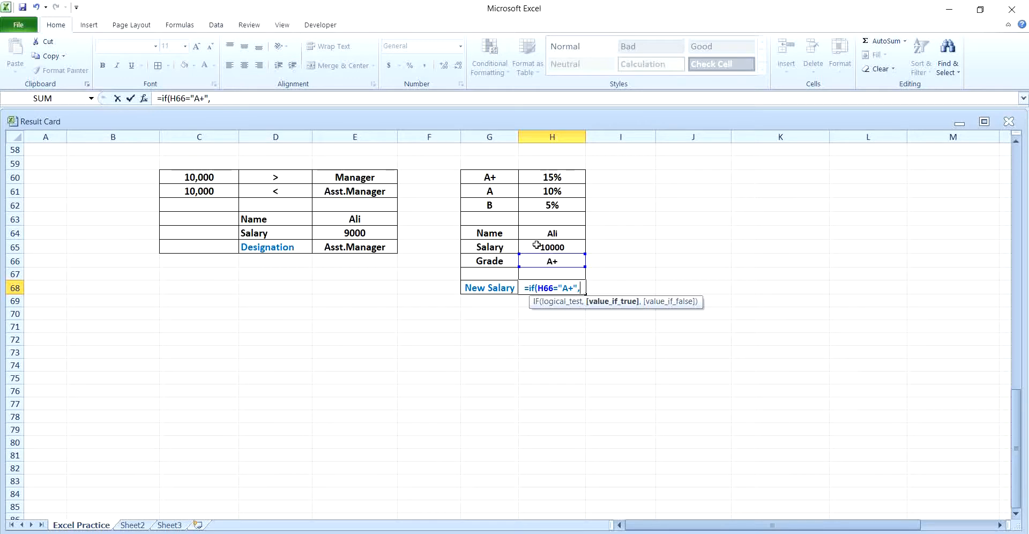
pyautogui.click(537, 246)
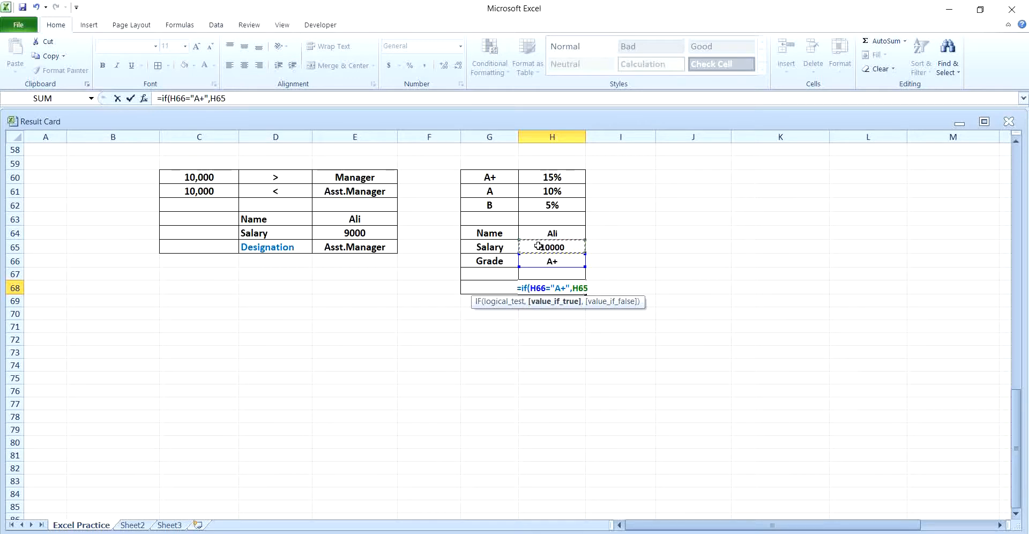
pyautogui.write('*')
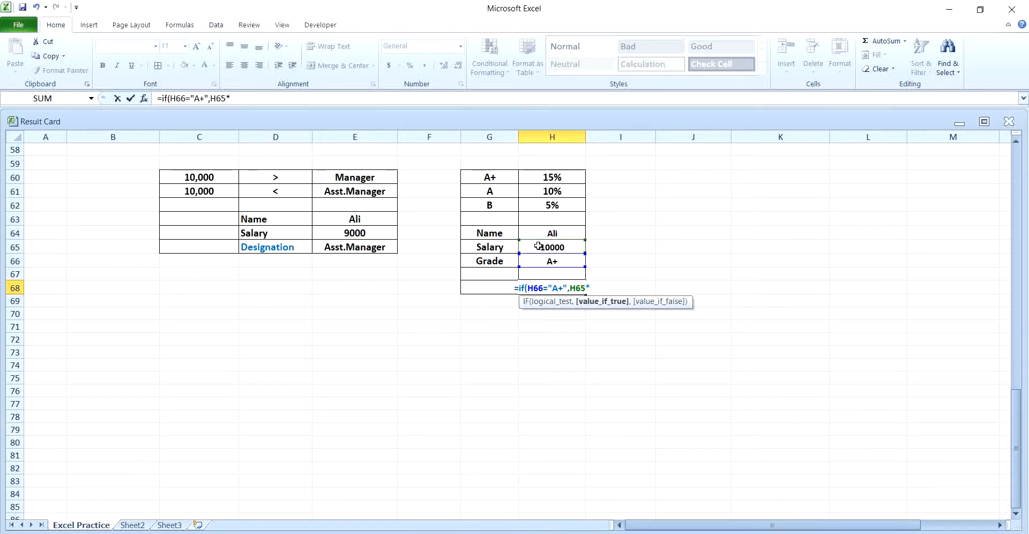
pyautogui.write('15')
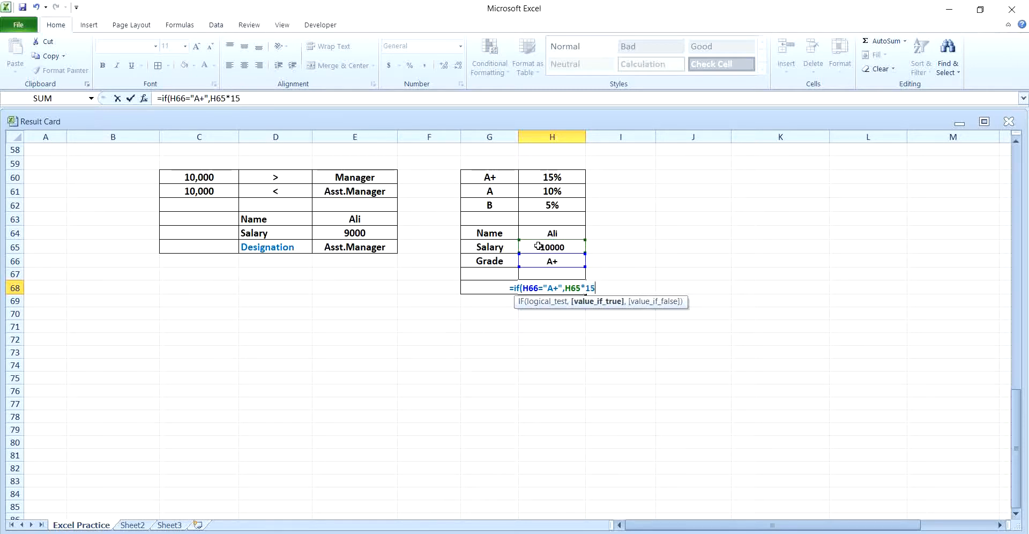
pyautogui.write('%')
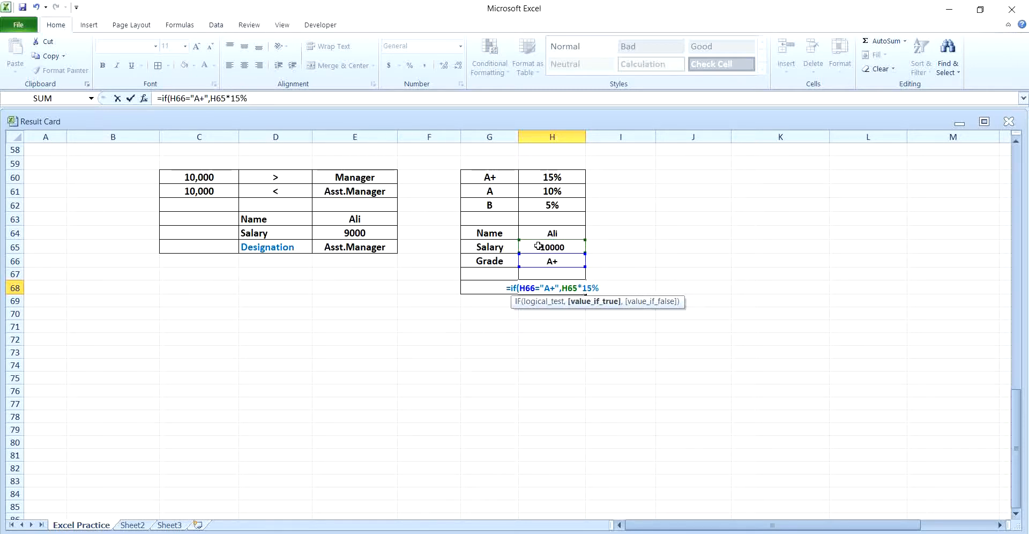
pyautogui.press('Return')
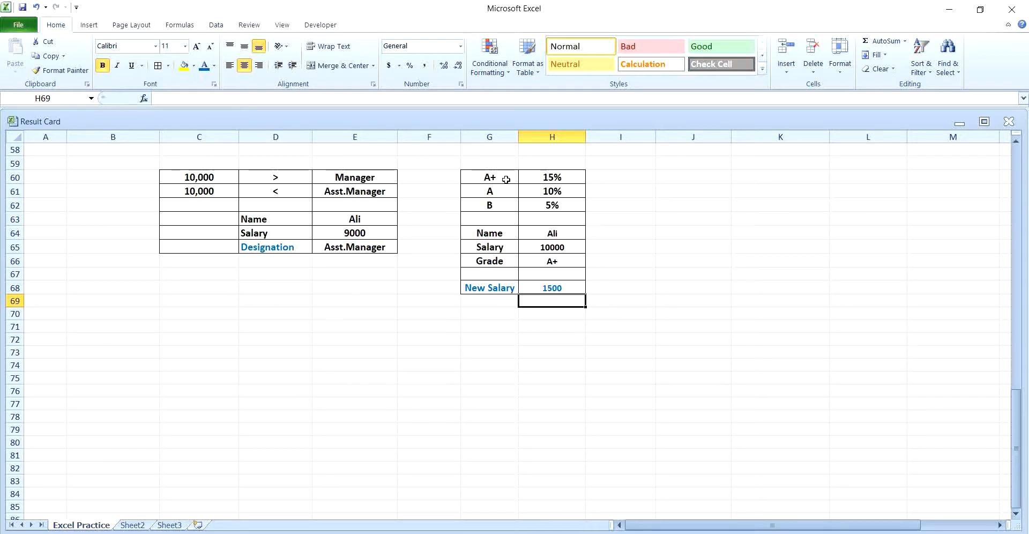
# Replace the New Salary formula in H68 with an IF that returns H65*15%+H65 when grade H66 equals "A+"
pyautogui.click(564, 288)
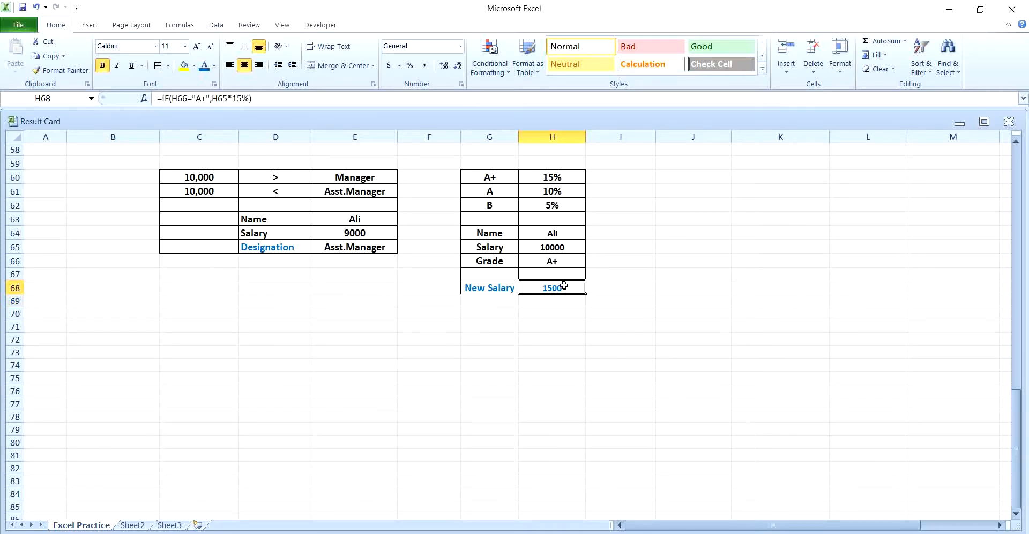
pyautogui.write('=IF')
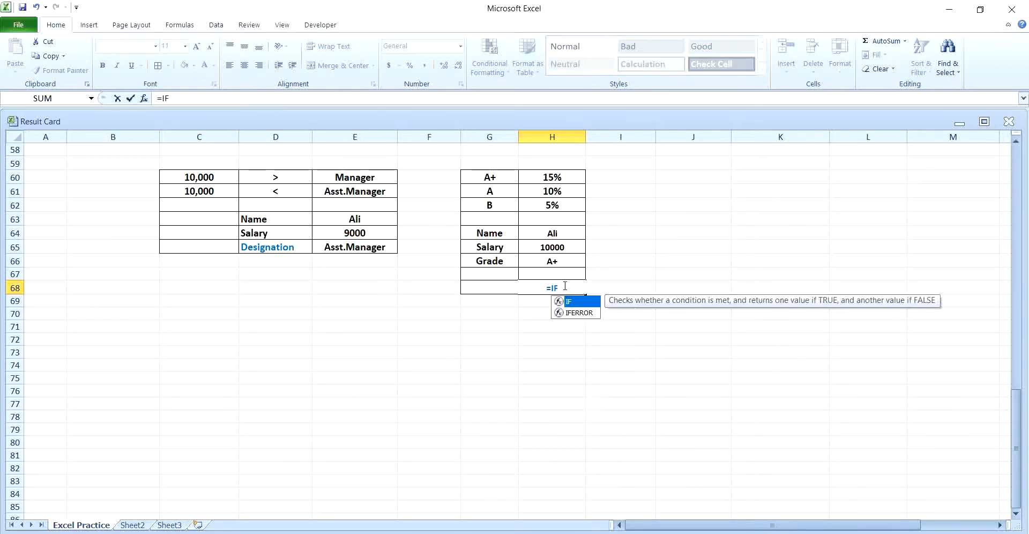
pyautogui.write('(')
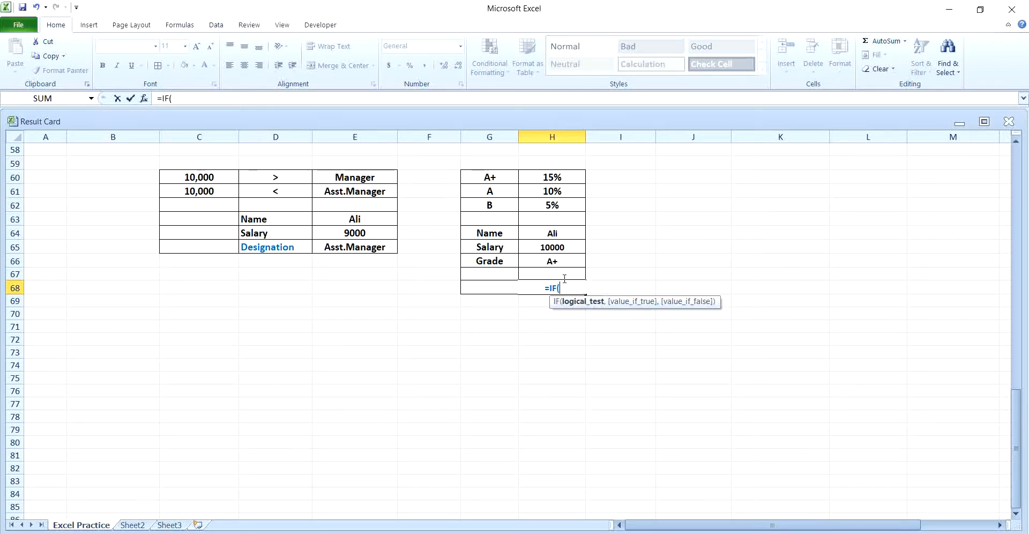
pyautogui.click(551, 262)
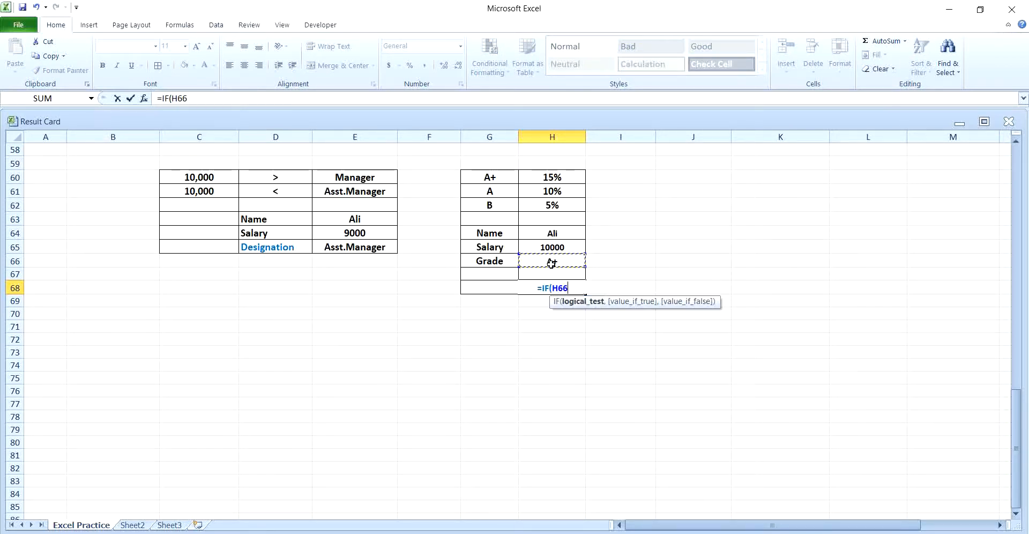
pyautogui.write('=')
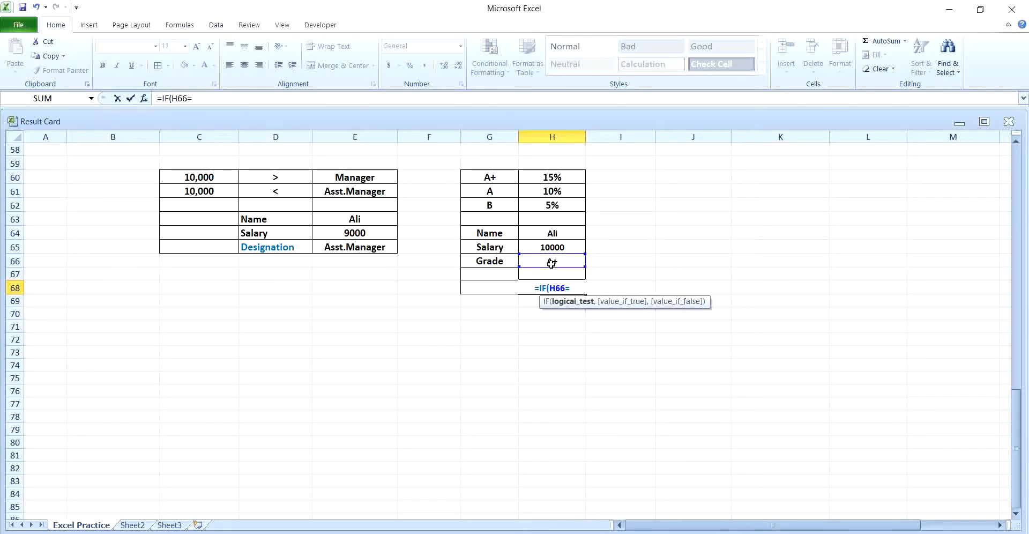
pyautogui.write('"')
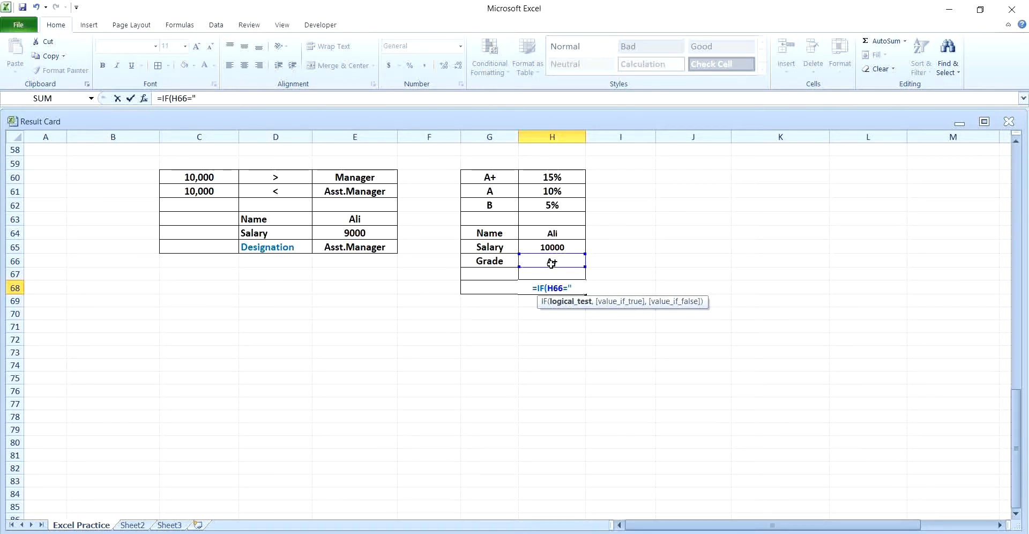
pyautogui.write('A+"')
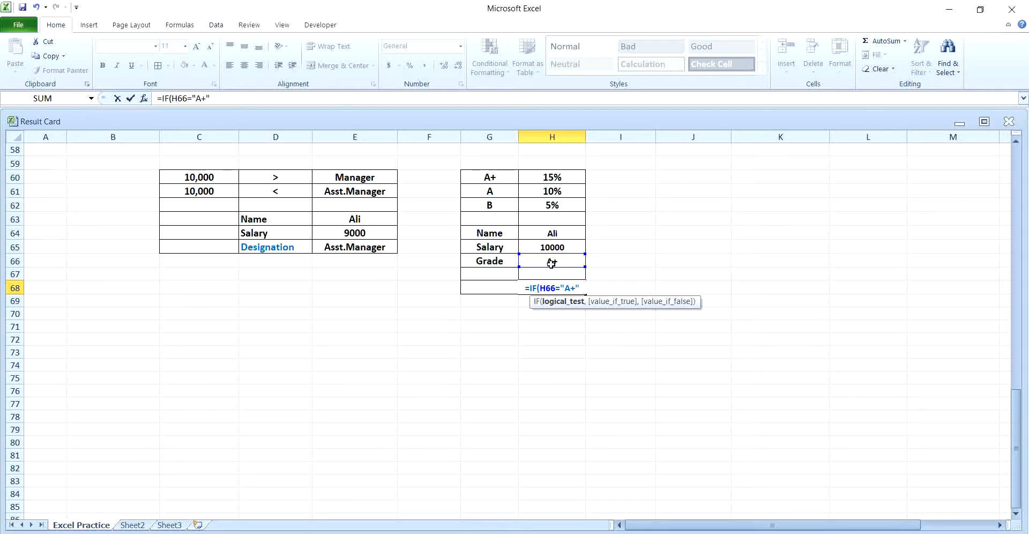
pyautogui.write(',')
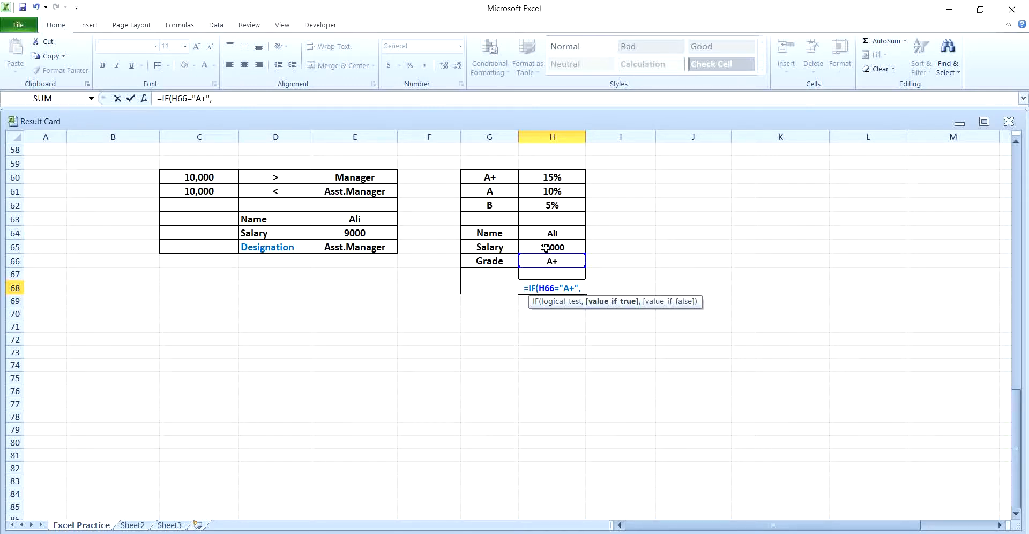
pyautogui.click(545, 247)
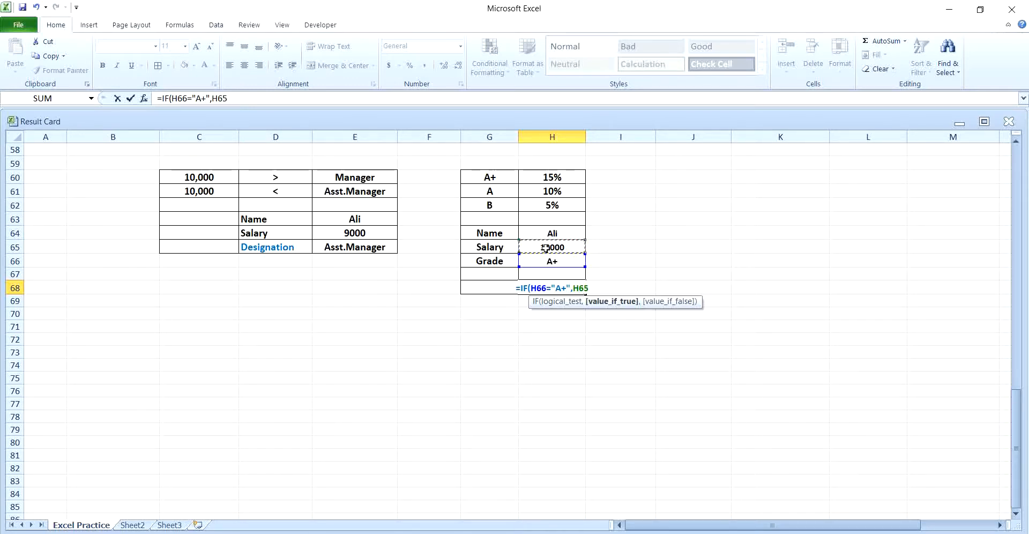
pyautogui.write('*')
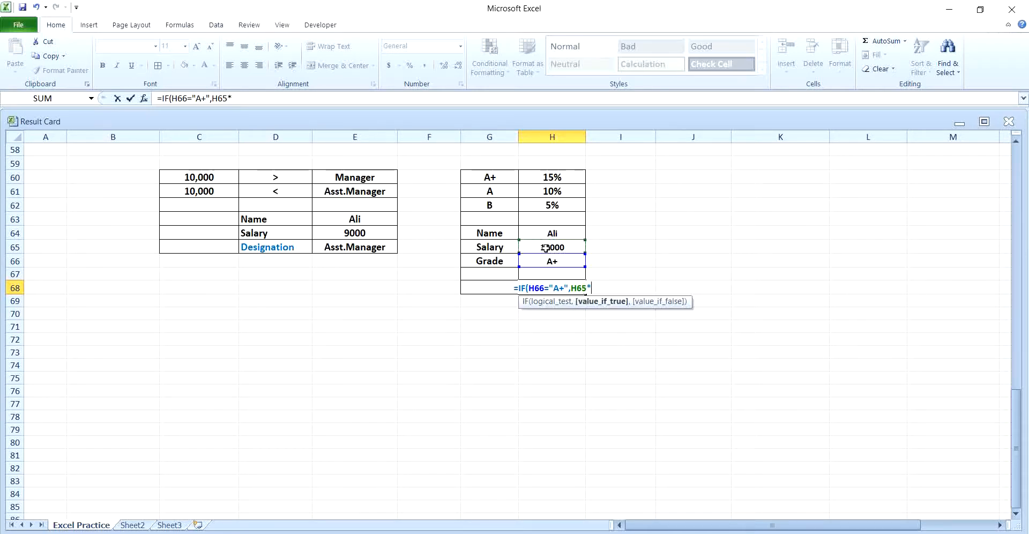
pyautogui.write('15')
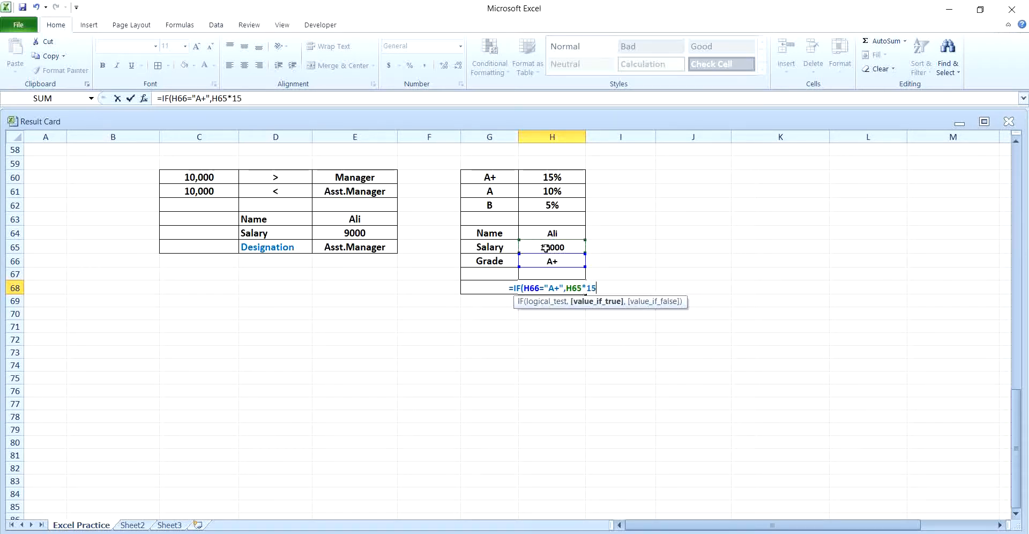
pyautogui.write('%+')
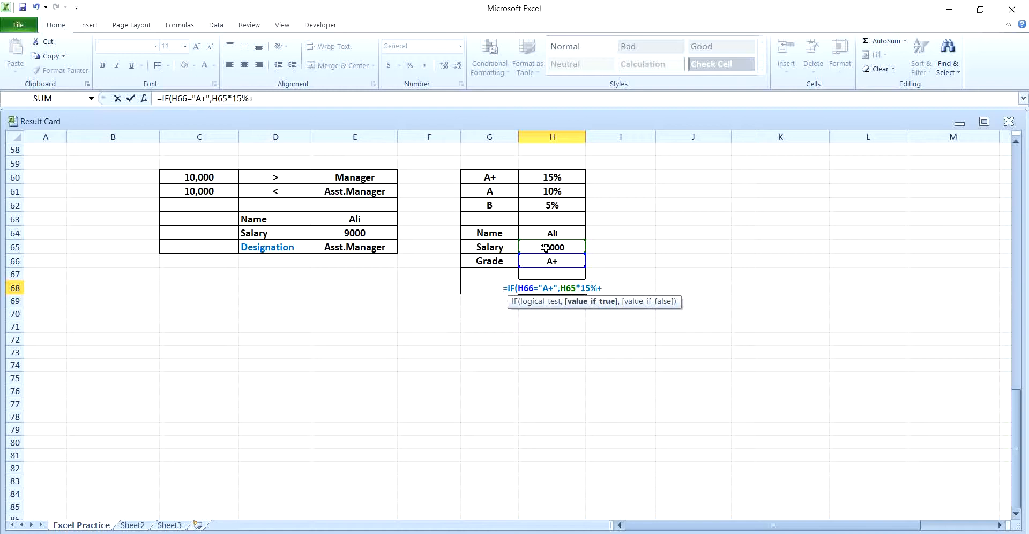
pyautogui.click(545, 248)
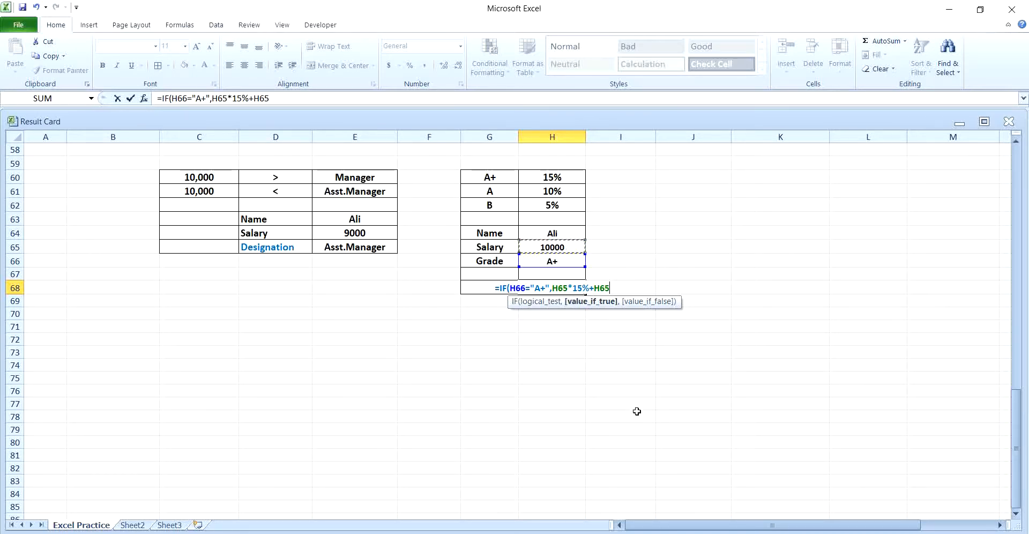
pyautogui.press('Return')
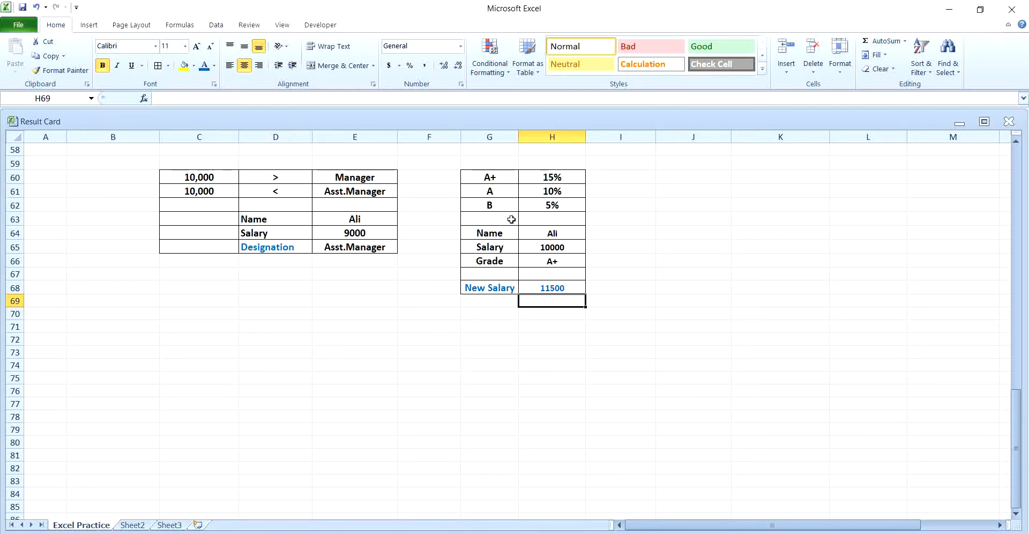
# Start a new IF formula in New Salary cell H68 that tests whether grade H66 equals "A+"
pyautogui.click(565, 288)
pyautogui.write('=')
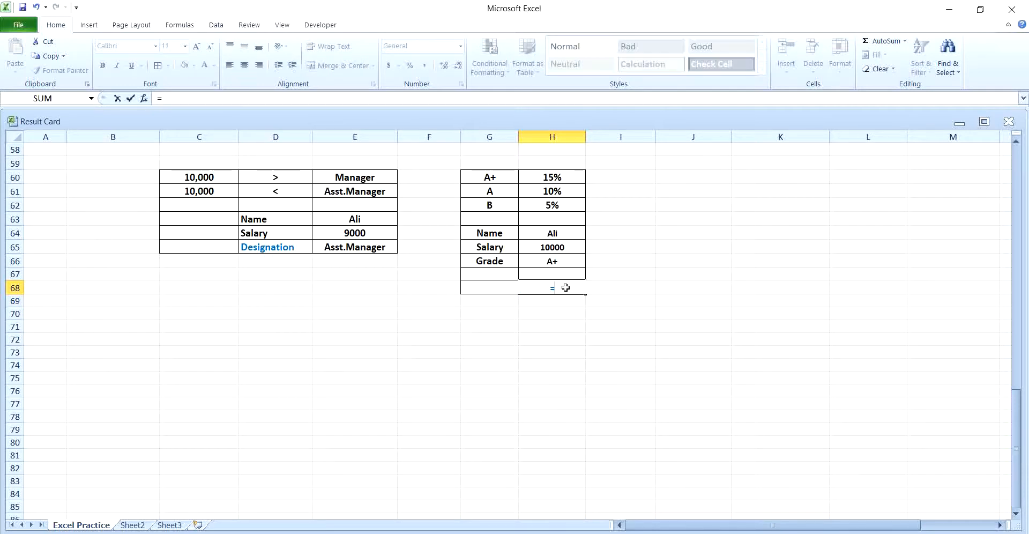
pyautogui.write('IF')
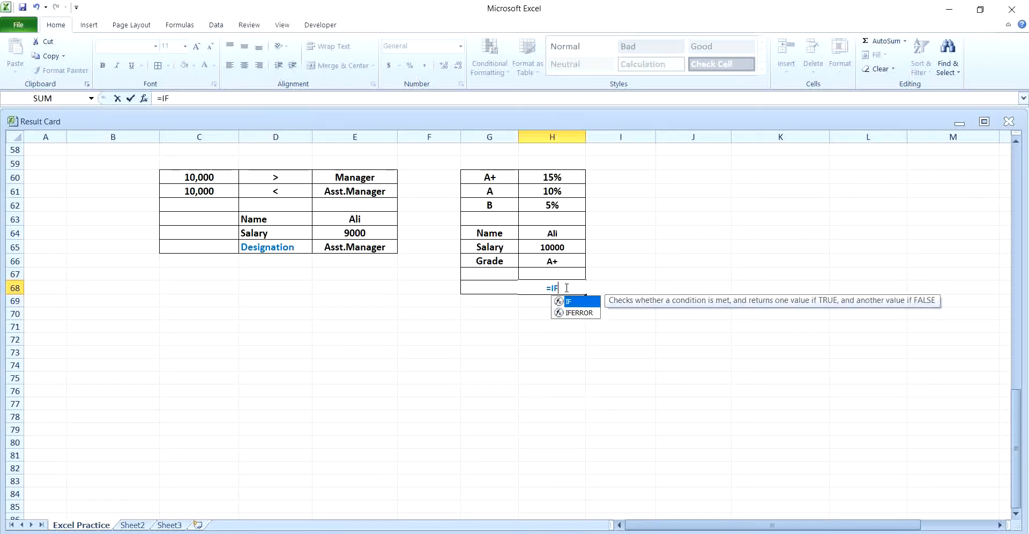
pyautogui.write('(')
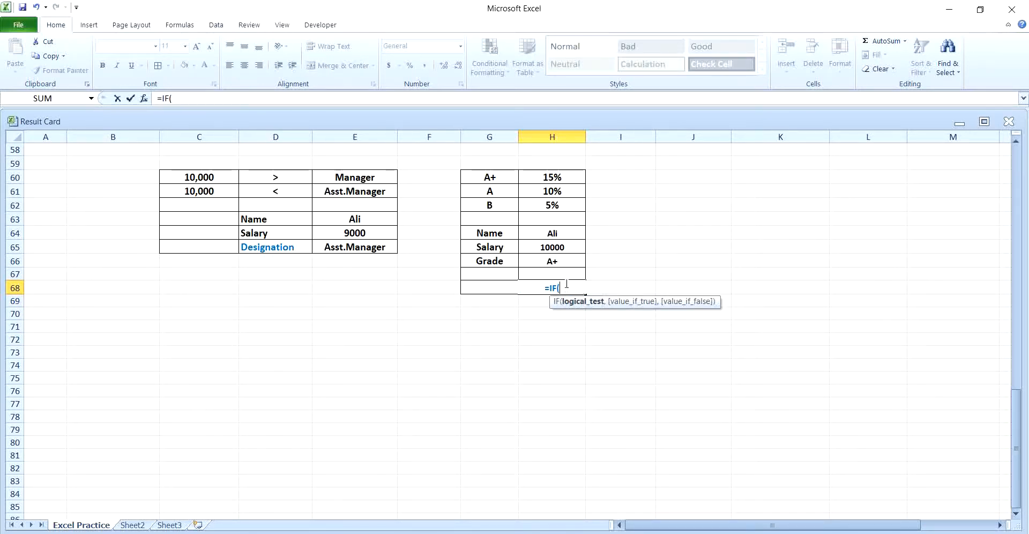
pyautogui.click(554, 262)
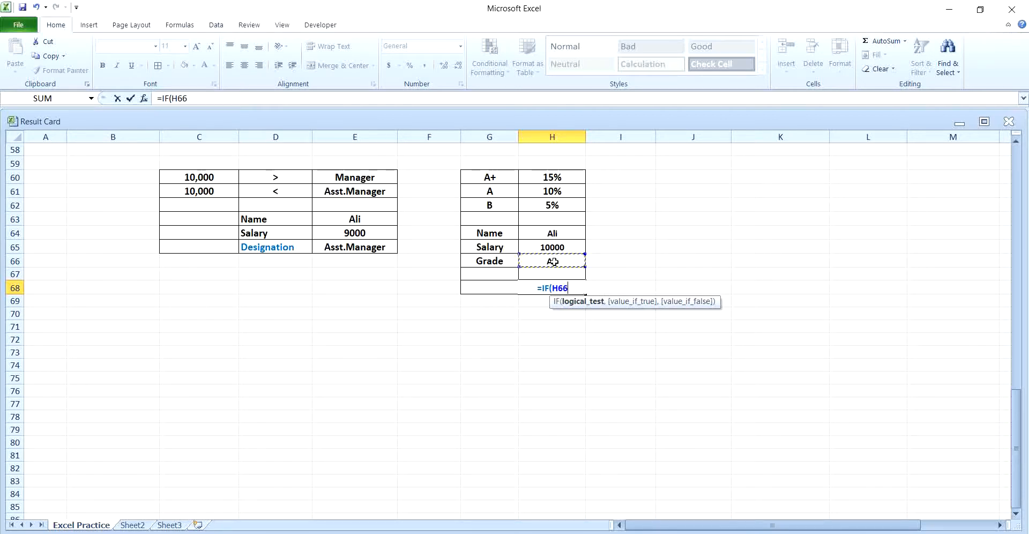
pyautogui.write('=')
pyautogui.write('"a')
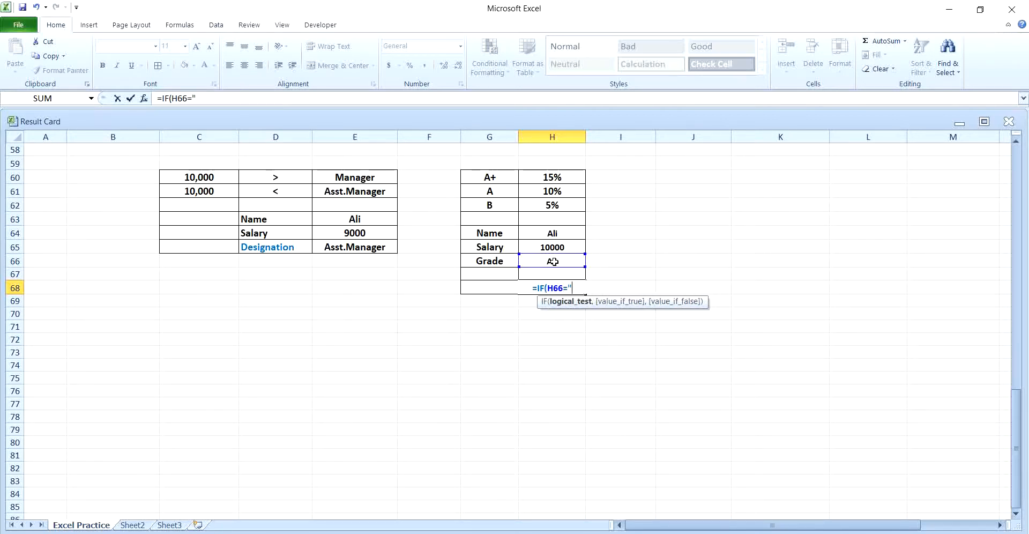
pyautogui.press('BackSpace')
pyautogui.write('A')
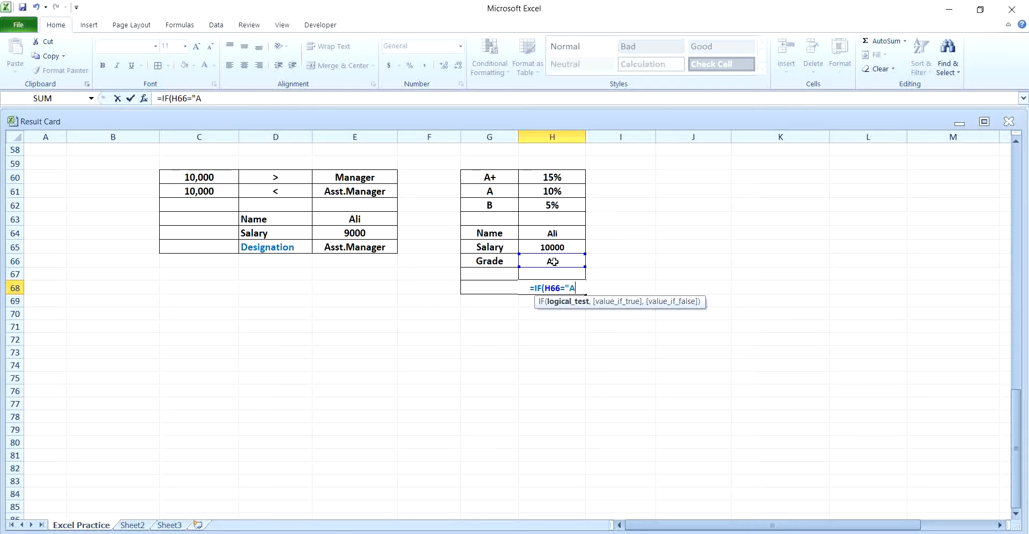
pyautogui.write('+"')
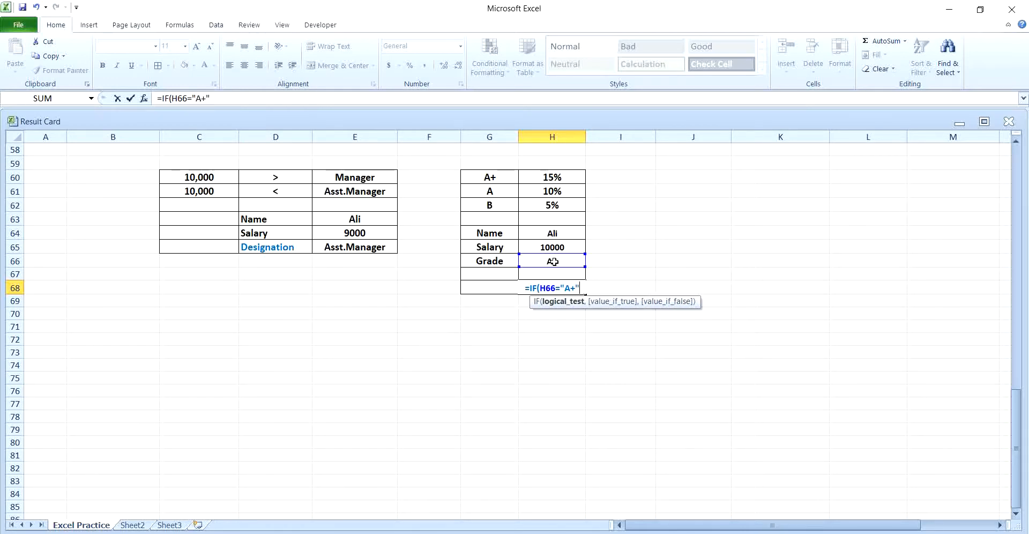
pyautogui.write(',')
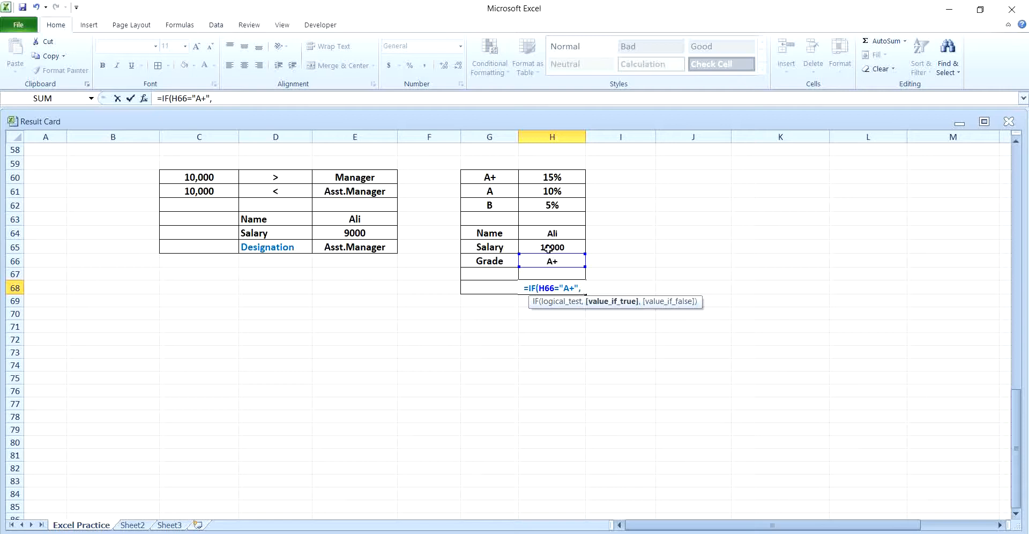
# Add H65*15%+H65 as the value the H68 formula returns when the "A+" test is true
pyautogui.click(548, 248)
pyautogui.write('*')
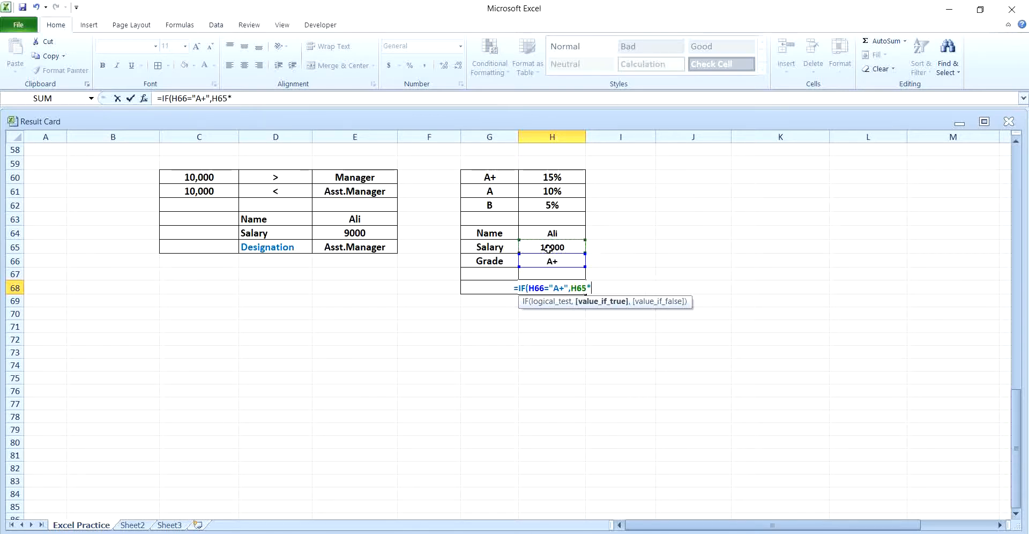
pyautogui.write('15')
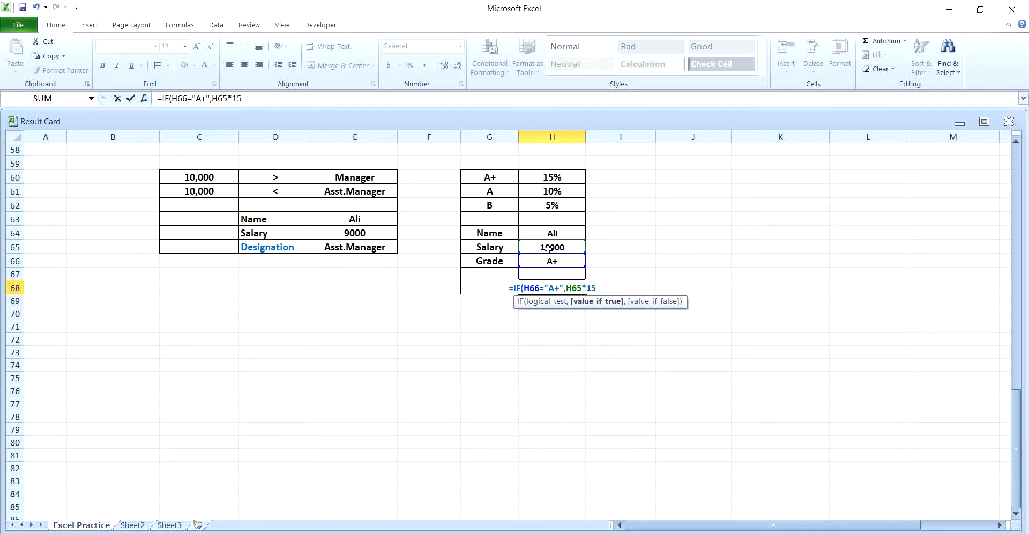
pyautogui.write('%')
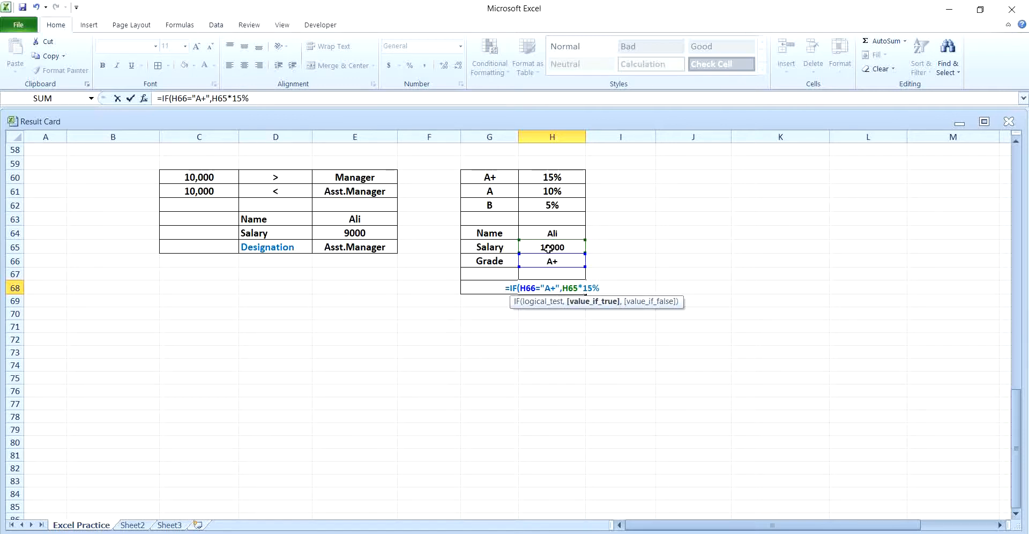
pyautogui.write('+')
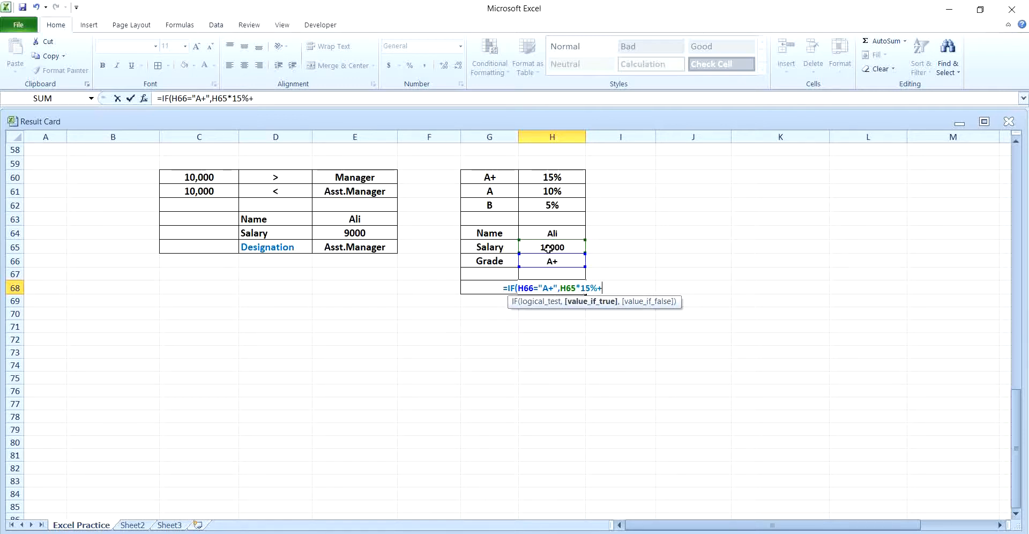
pyautogui.click(547, 247)
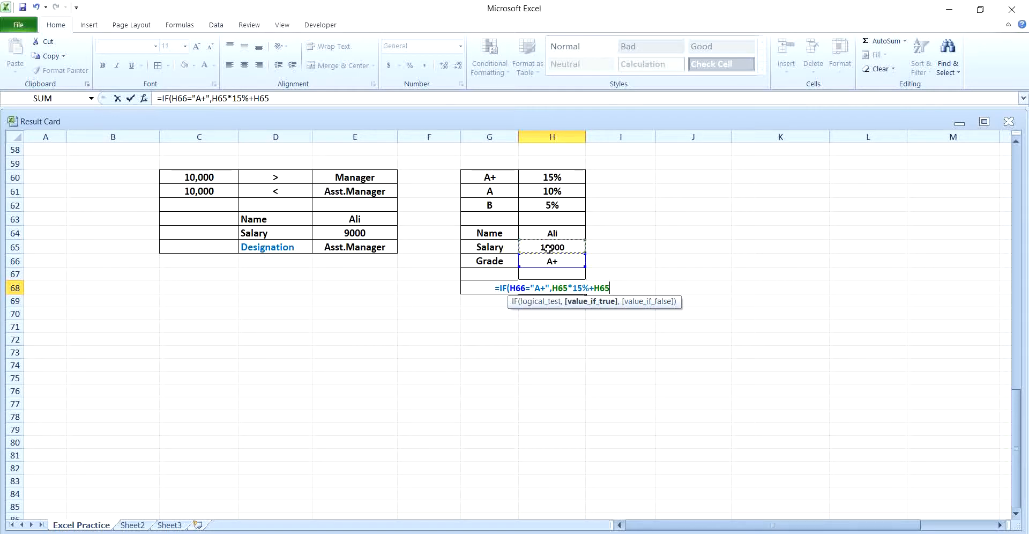
# Add a nested IF as the value-if-false of the H68 formula, testing whether grade H66 equals "A"
pyautogui.write(',')
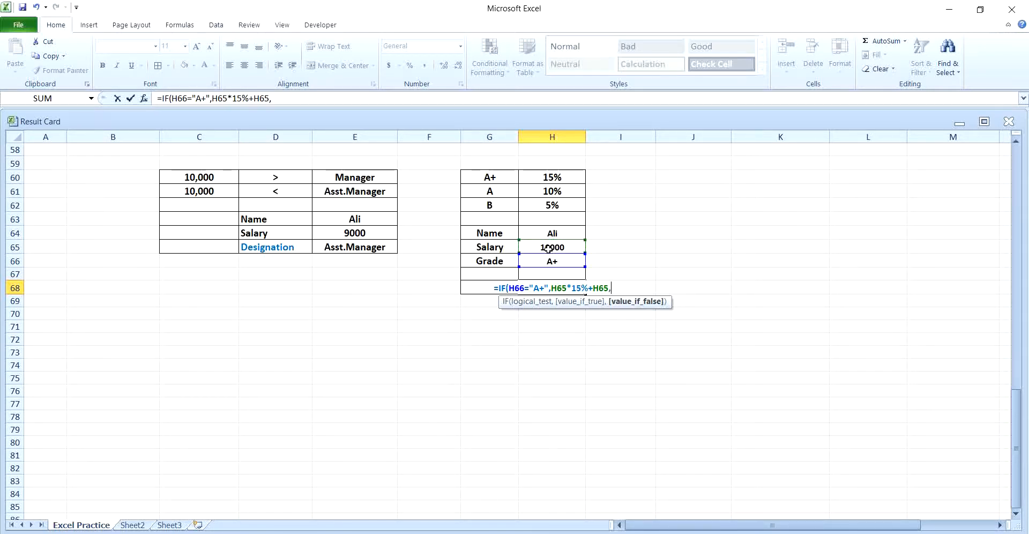
pyautogui.write('IF')
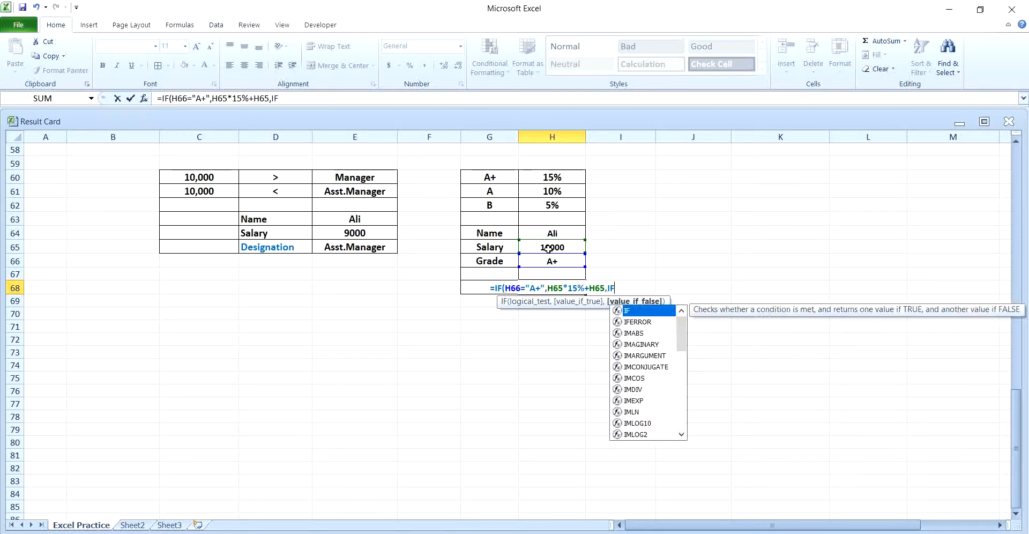
pyautogui.write('(')
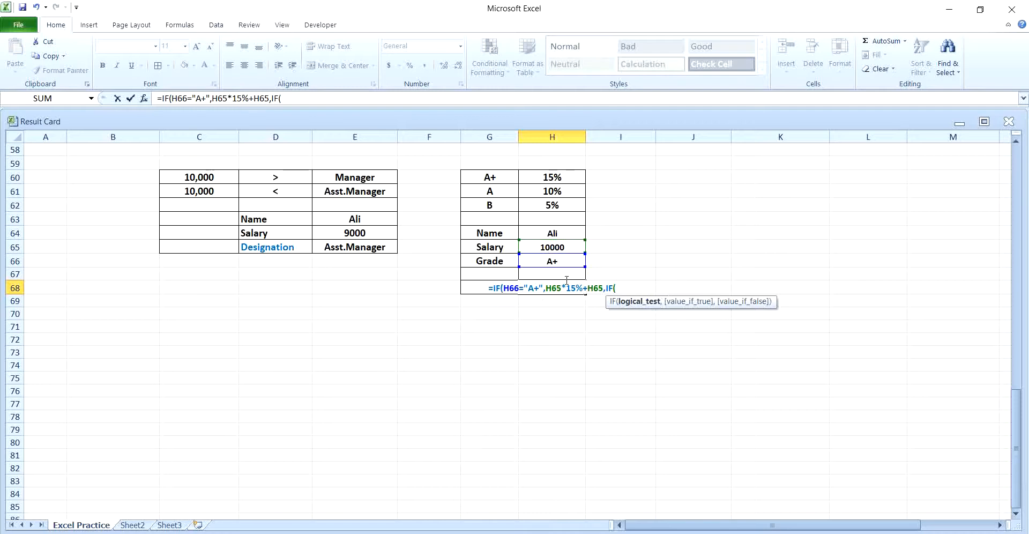
pyautogui.click(549, 262)
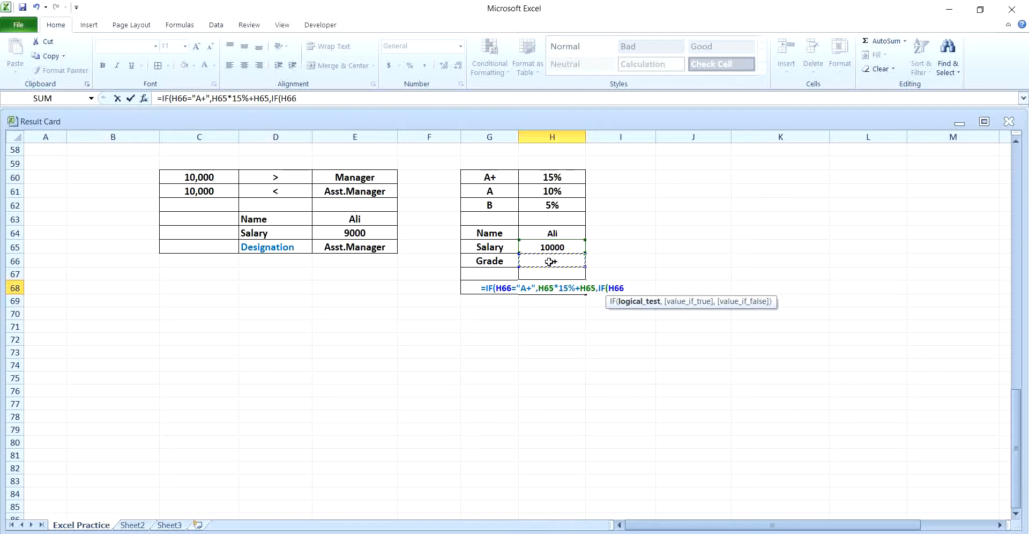
pyautogui.write('=')
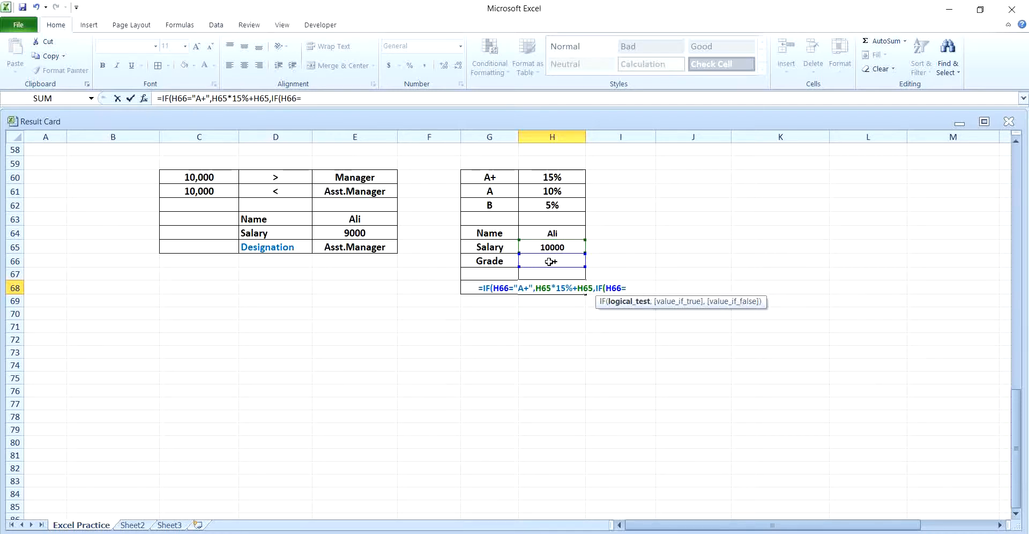
pyautogui.write('"A')
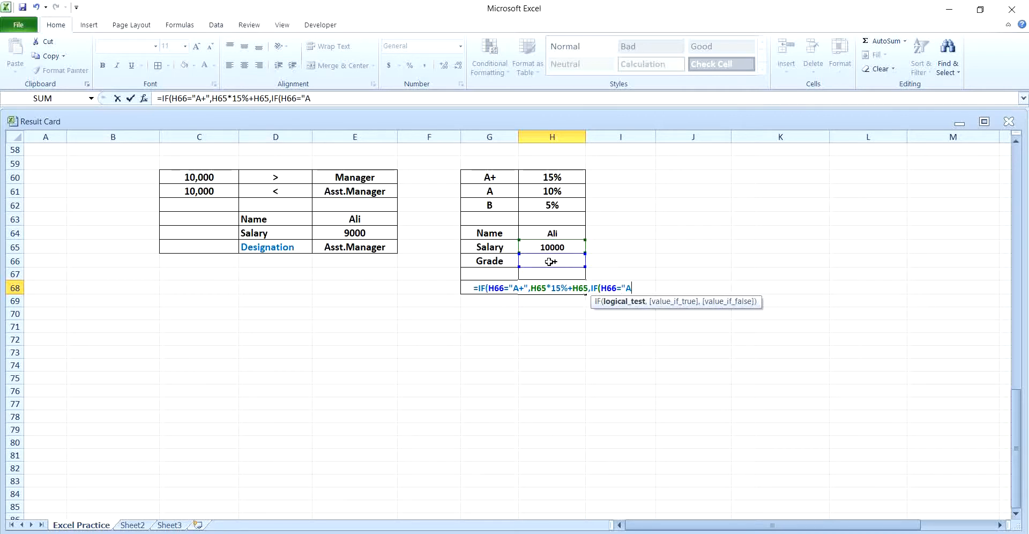
pyautogui.write('"')
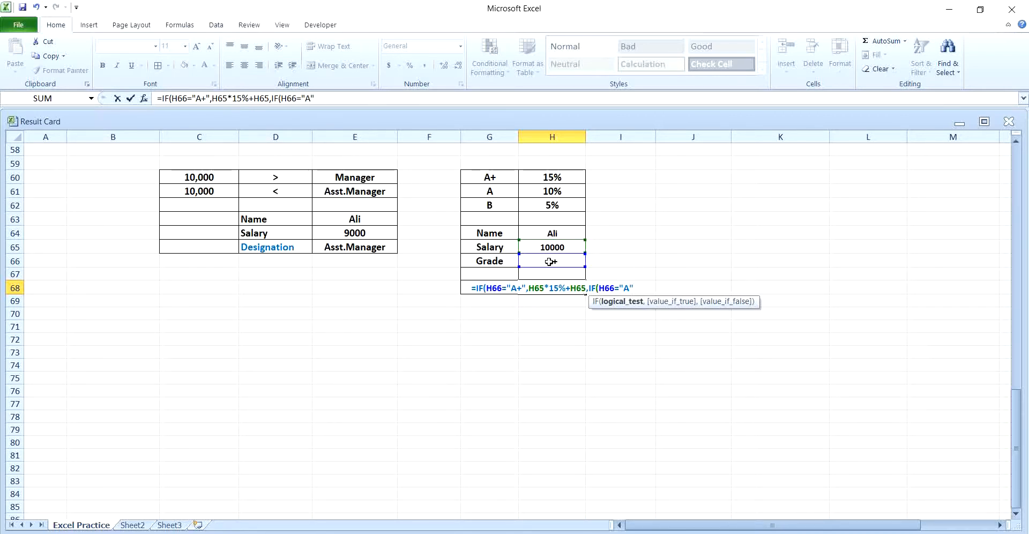
# Add H65*10%+H65 as the value the nested IF in H68 returns when the "A" test is true
pyautogui.write(',')
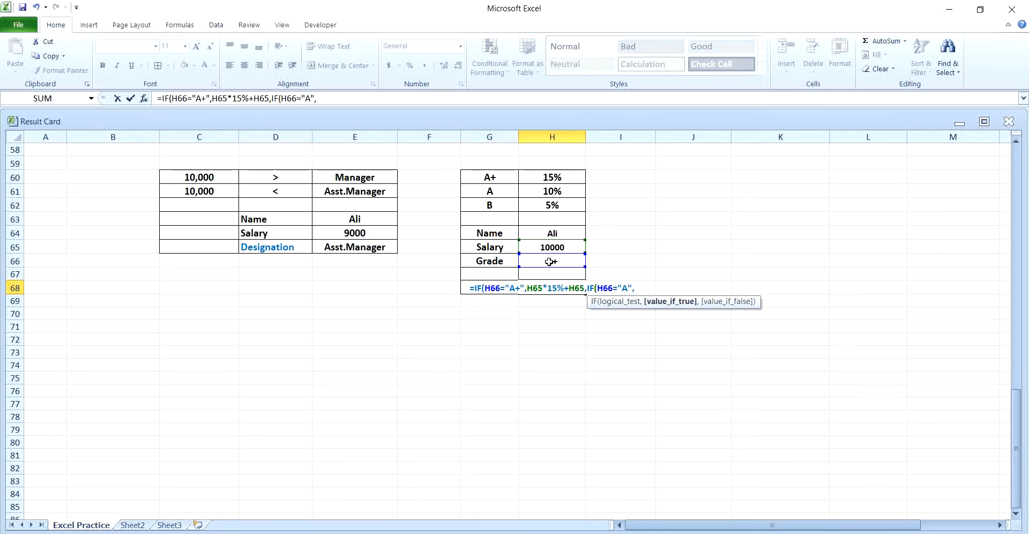
pyautogui.click(550, 247)
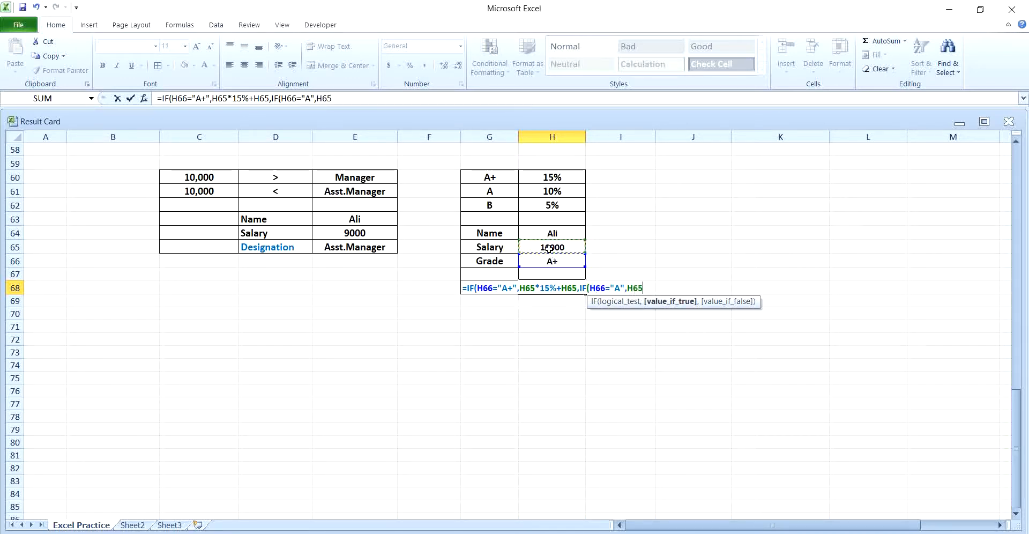
pyautogui.write('*')
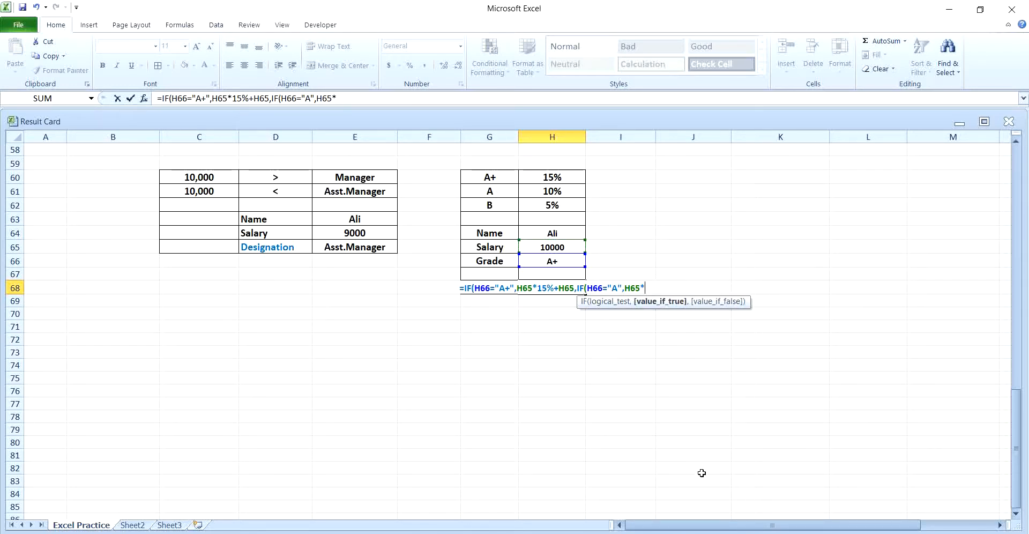
pyautogui.write('10')
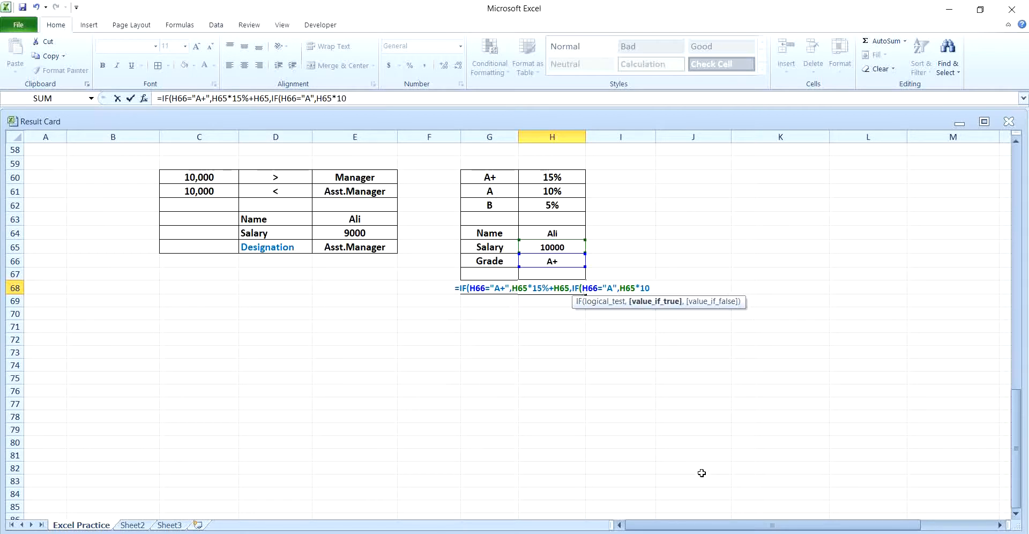
pyautogui.write('%')
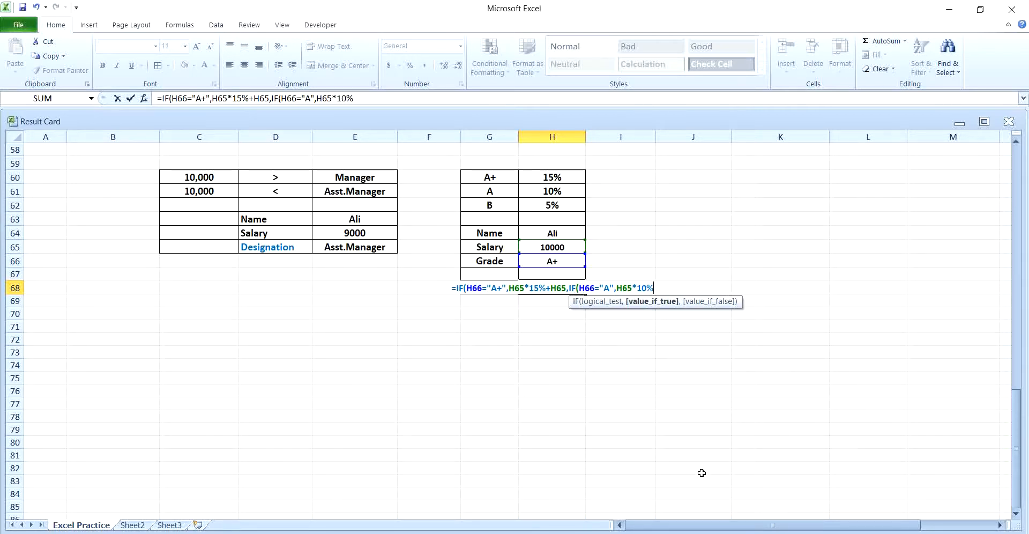
pyautogui.write('+')
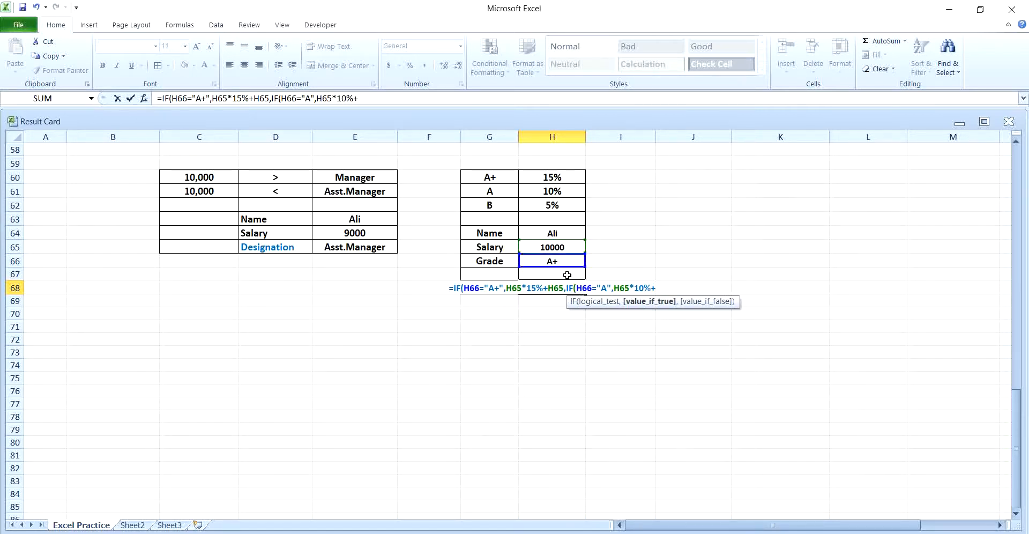
pyautogui.click(557, 247)
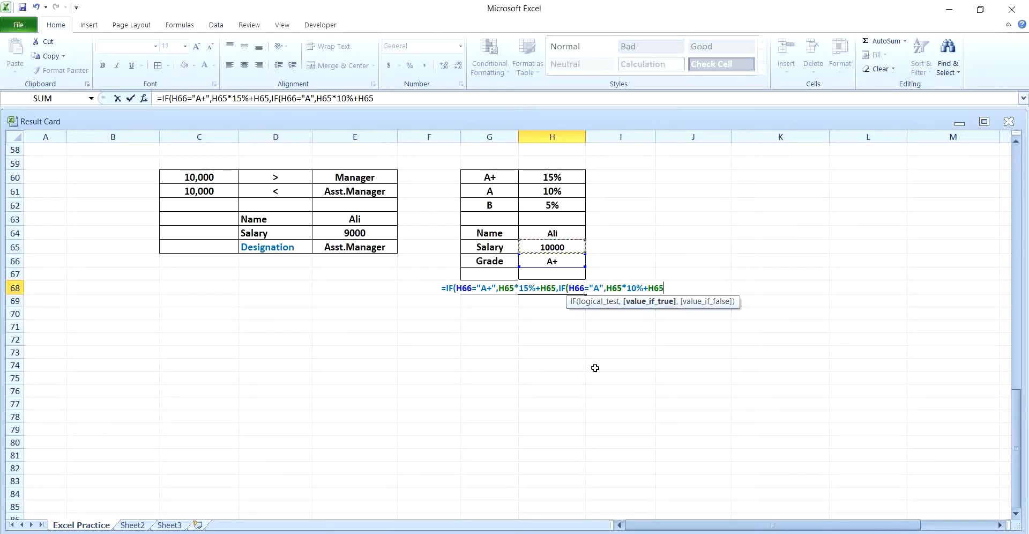
# Add a third nested IF to the H68 formula that tests whether grade H66 equals "B"
pyautogui.write(',')
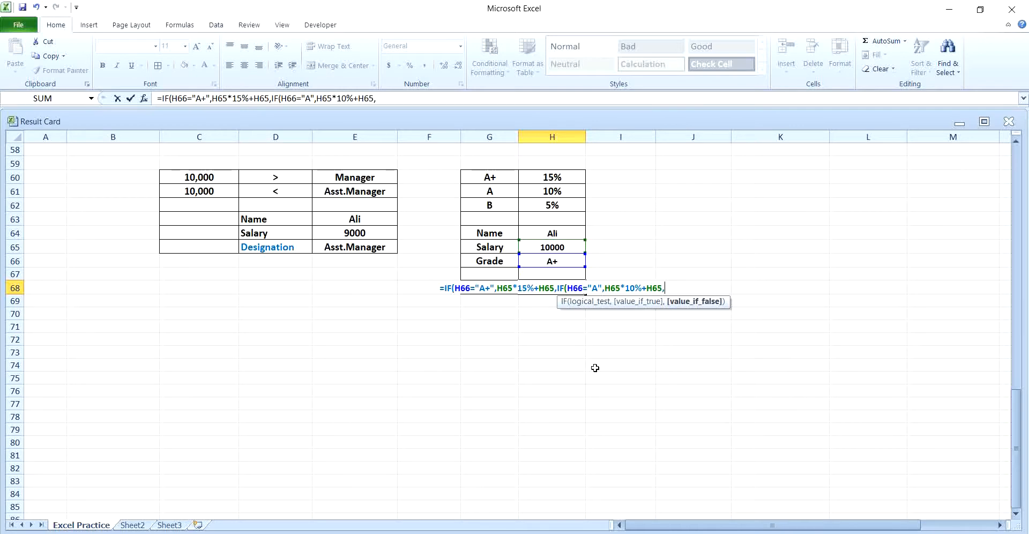
pyautogui.write('IF')
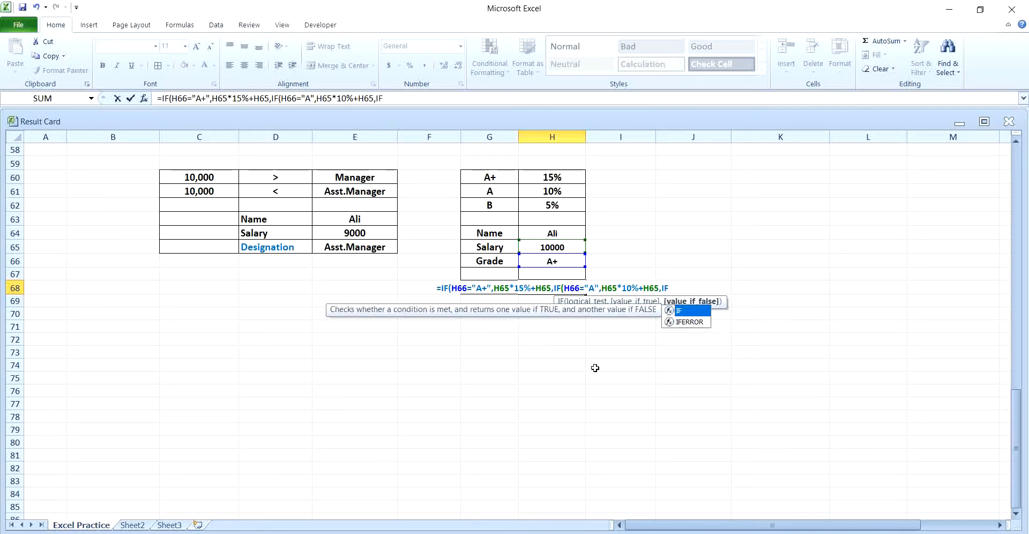
pyautogui.write('(')
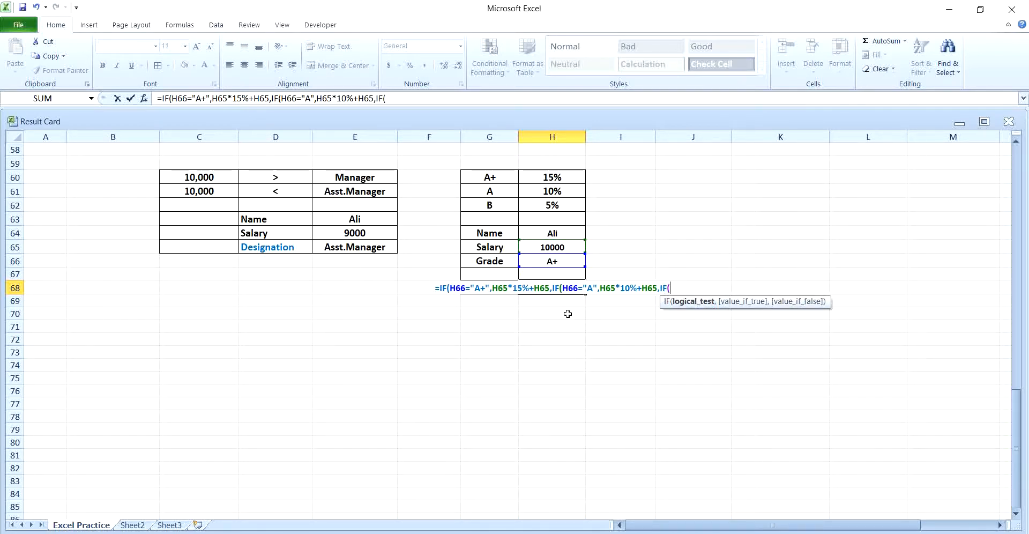
pyautogui.click(554, 261)
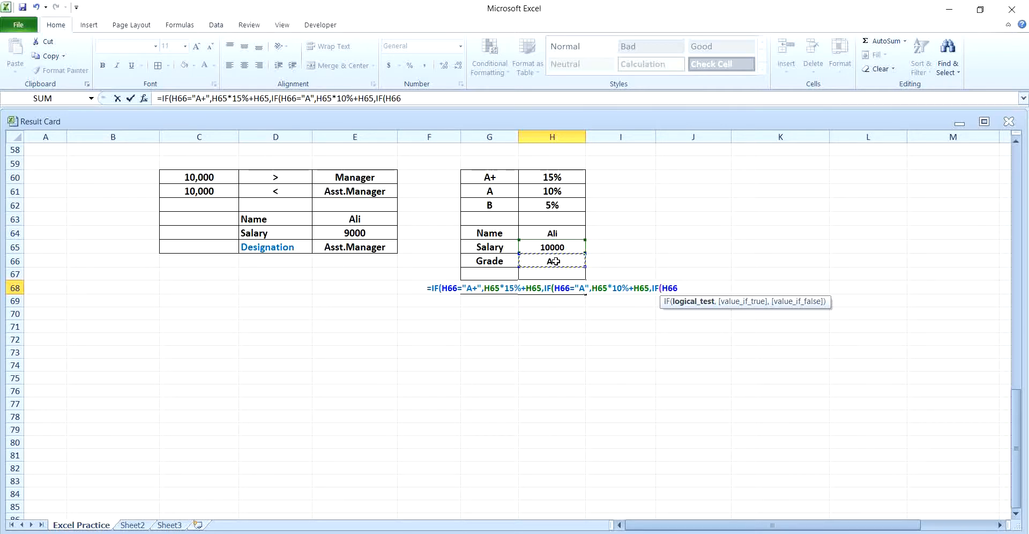
pyautogui.write('=')
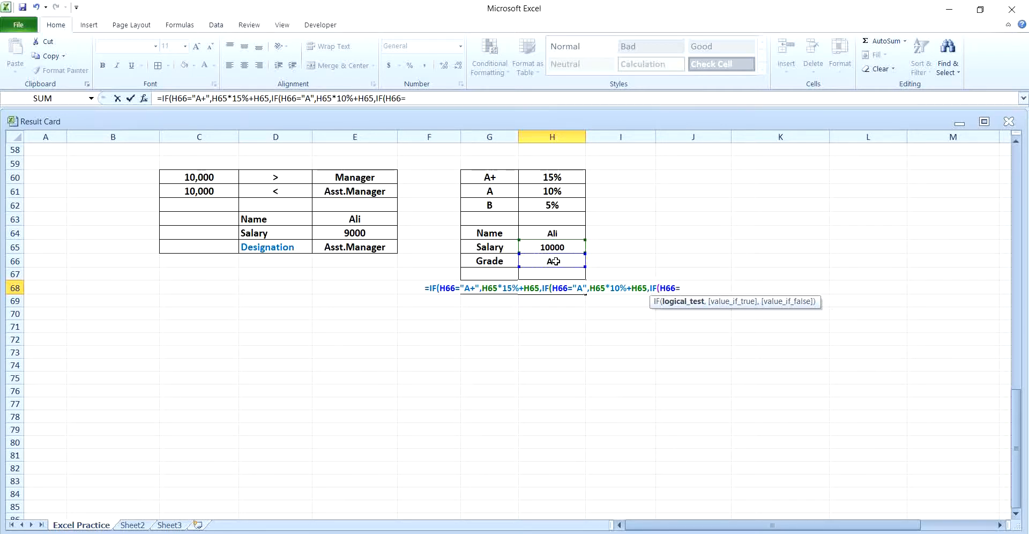
pyautogui.write('"')
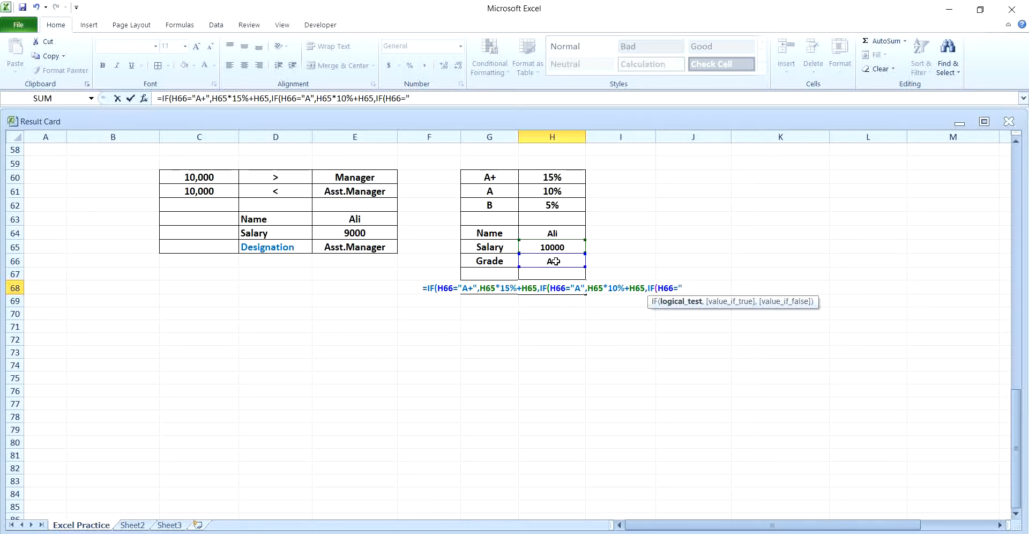
pyautogui.write('B')
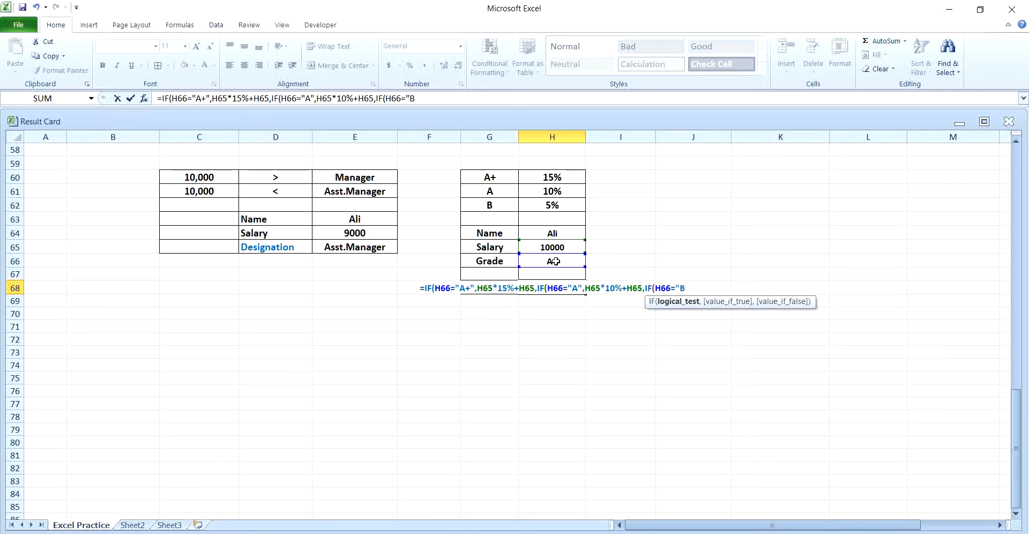
pyautogui.write('"')
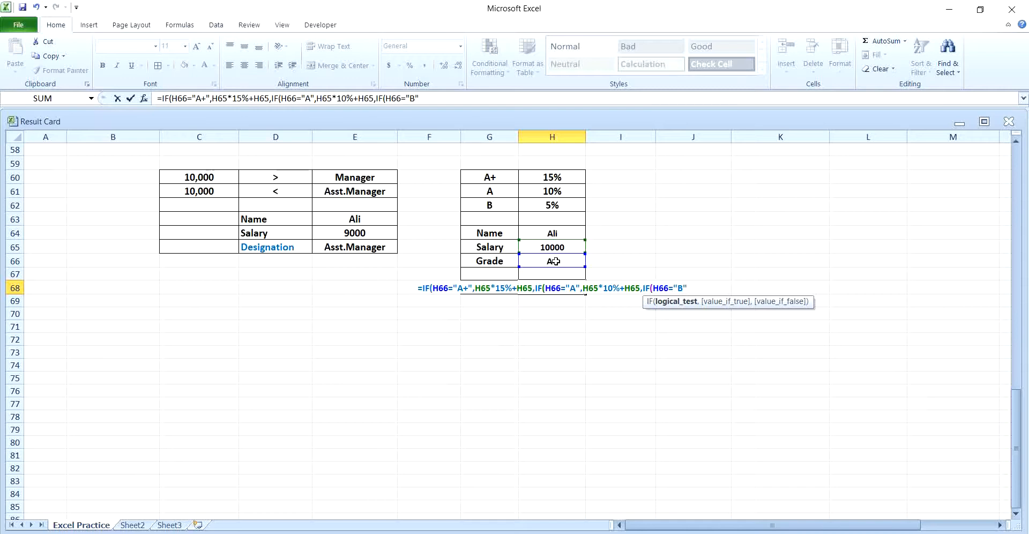
# Return H65*5%+H65 for the "B" test, close all three IF functions and enter the completed formula in H68
pyautogui.write(',')
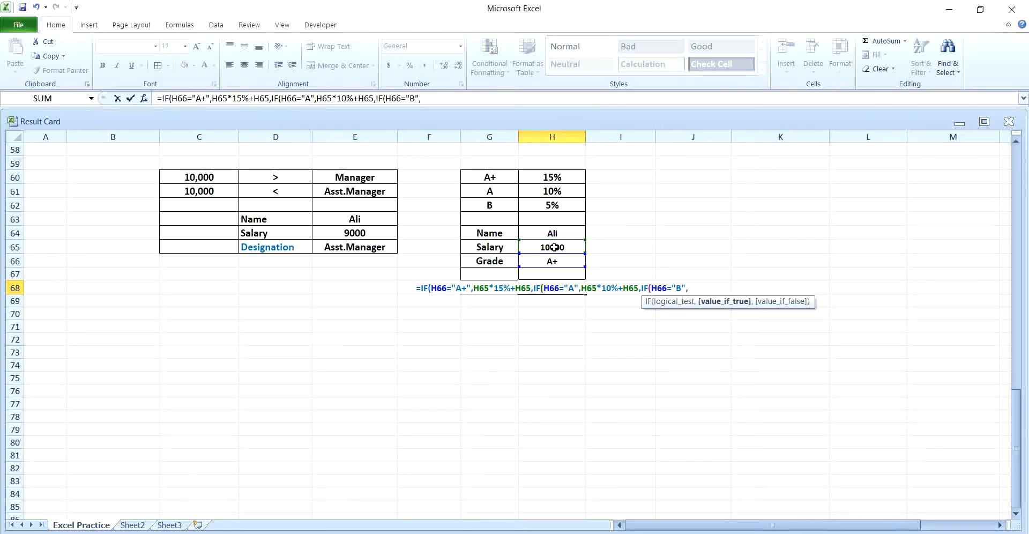
pyautogui.click(553, 247)
pyautogui.write('*')
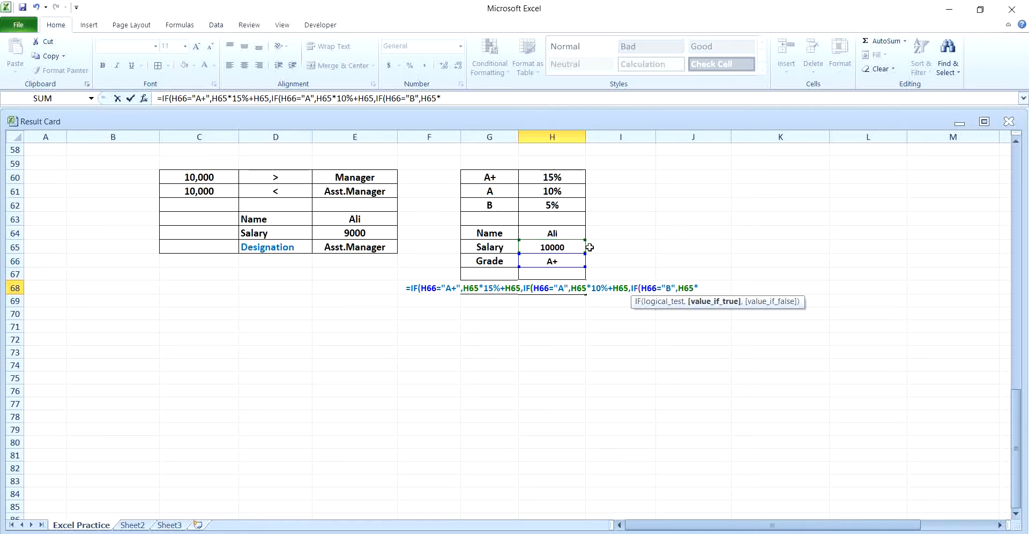
pyautogui.write('5')
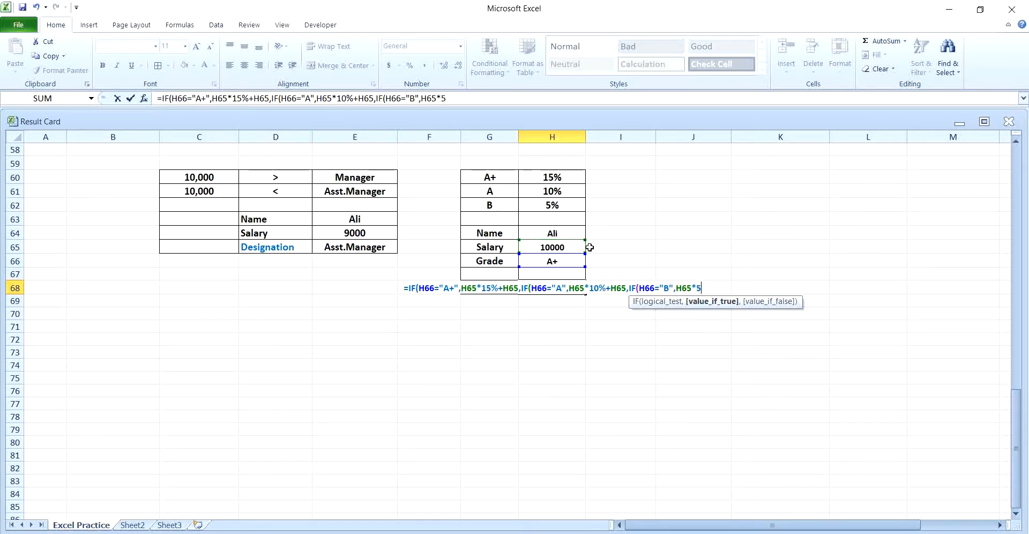
pyautogui.write('%')
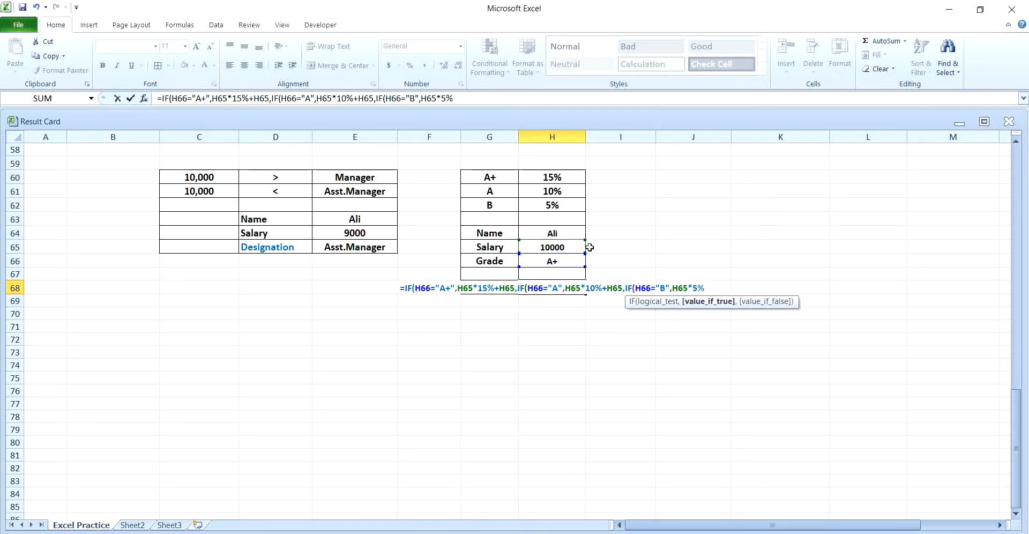
pyautogui.write('+')
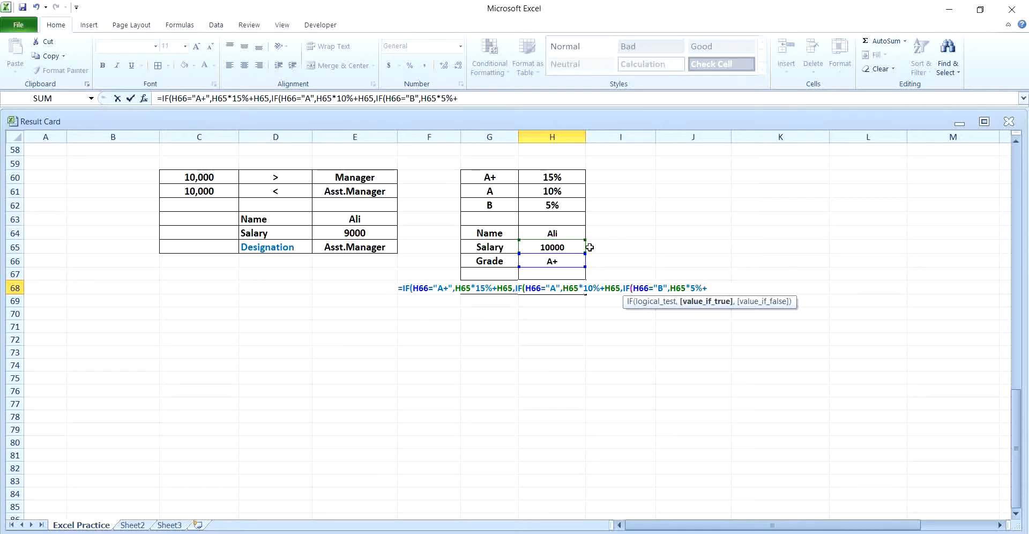
pyautogui.click(564, 247)
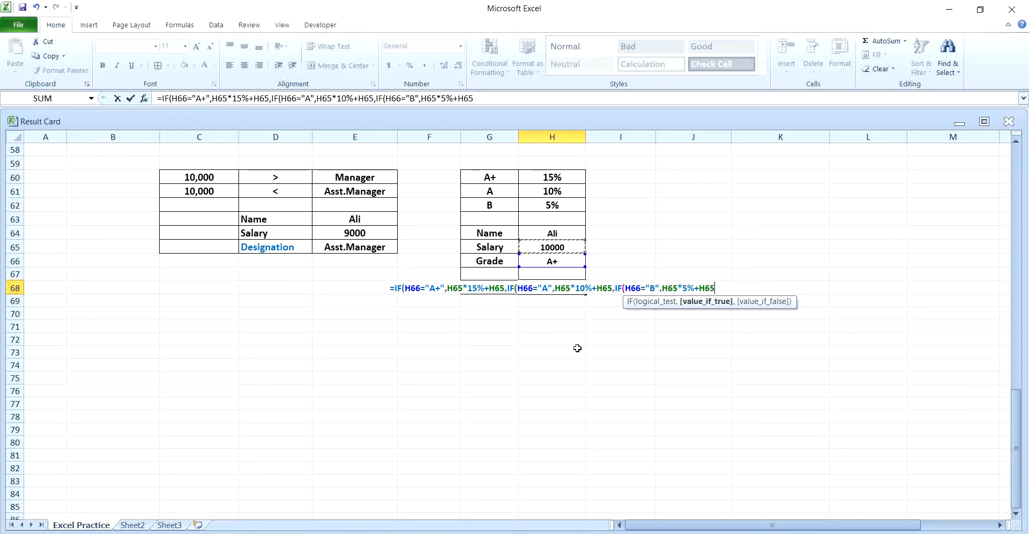
pyautogui.write(')))')
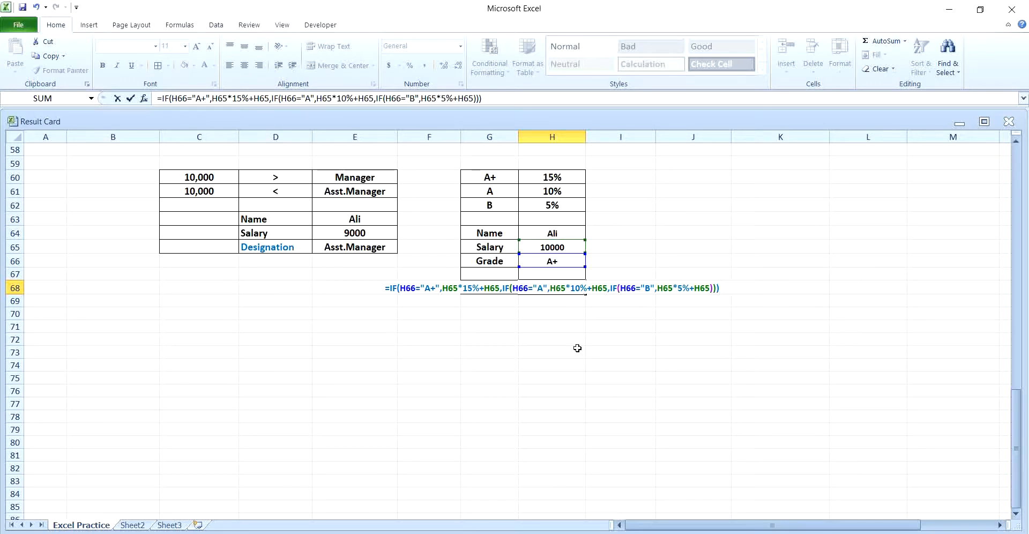
pyautogui.press('Return')
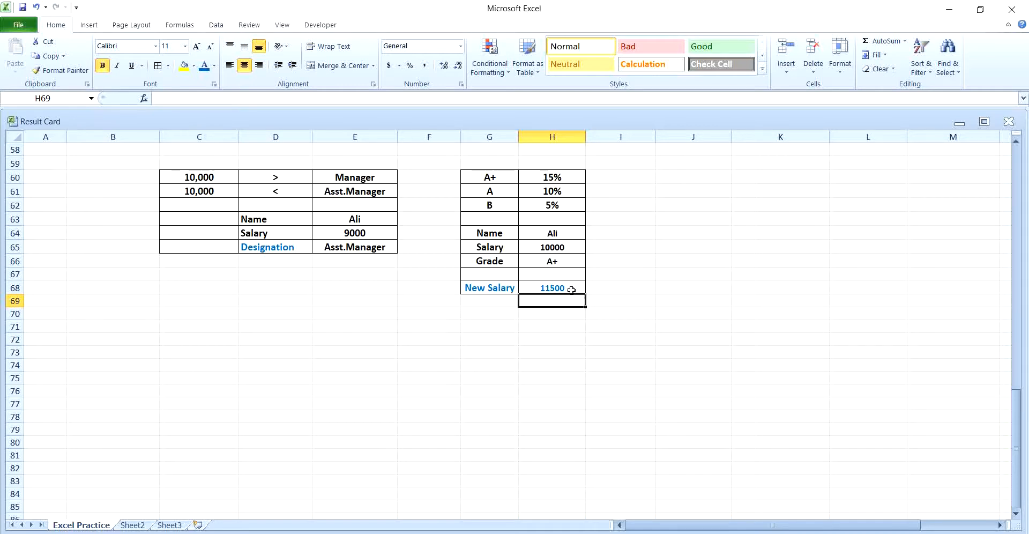
# Test the New Salary formula by setting the grade in H66 first to A and finally to B
pyautogui.click(560, 263)
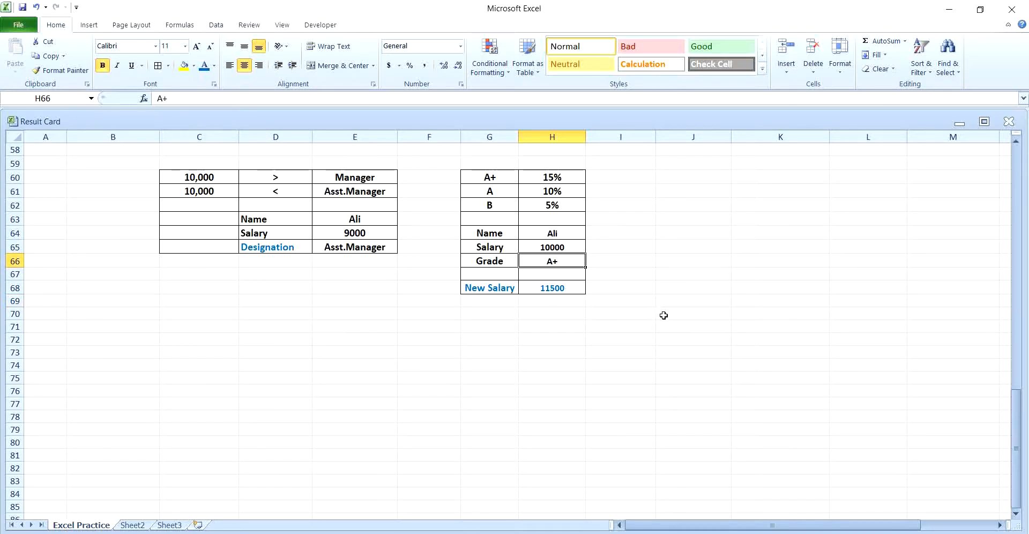
pyautogui.write('A')
pyautogui.click(652, 286)
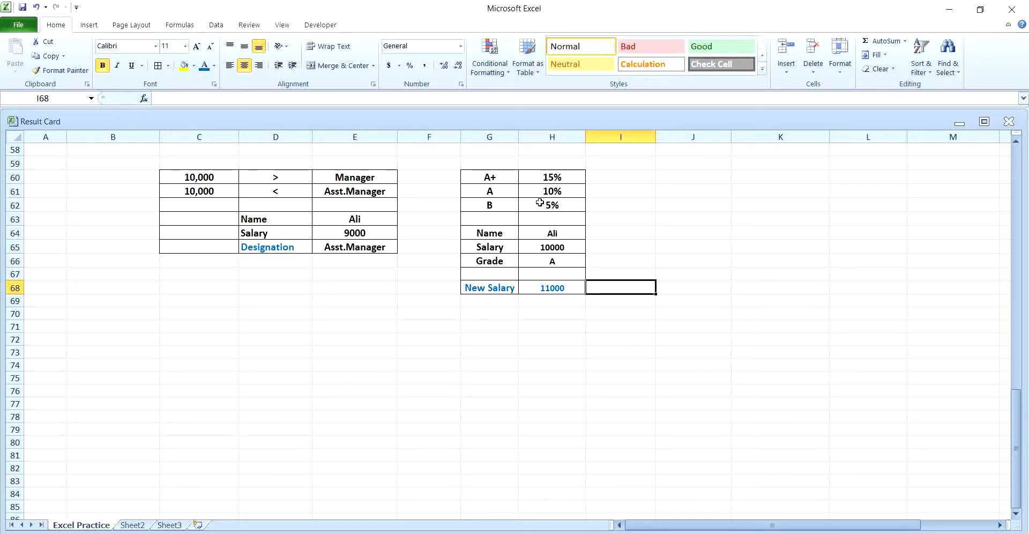
pyautogui.click(567, 259)
pyautogui.write('B')
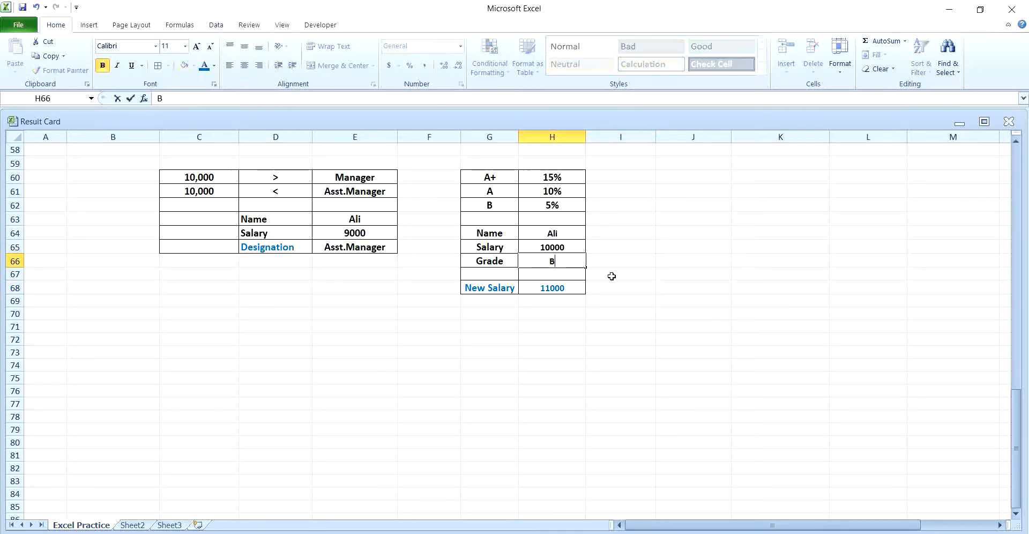
pyautogui.click(620, 273)
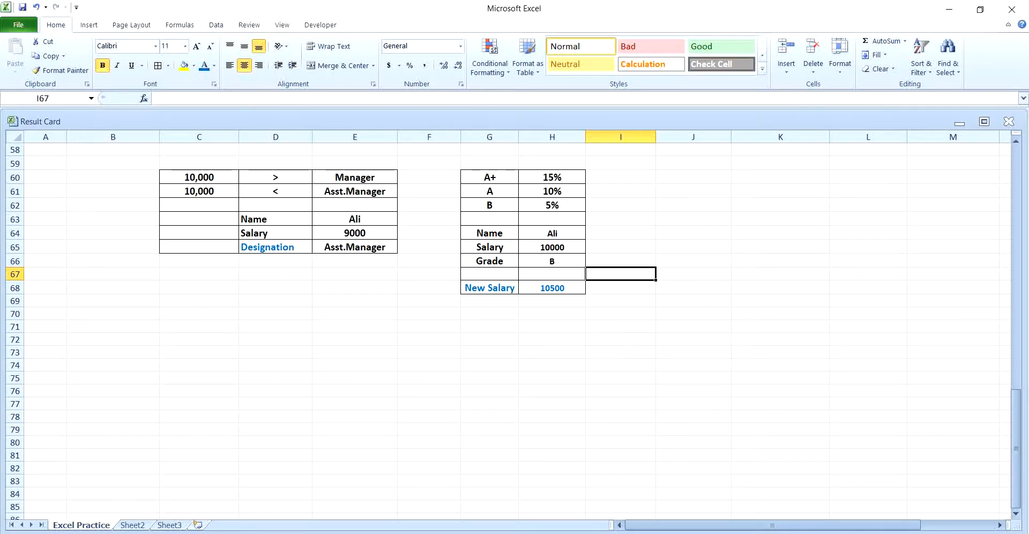
pyautogui.click(924, 533)
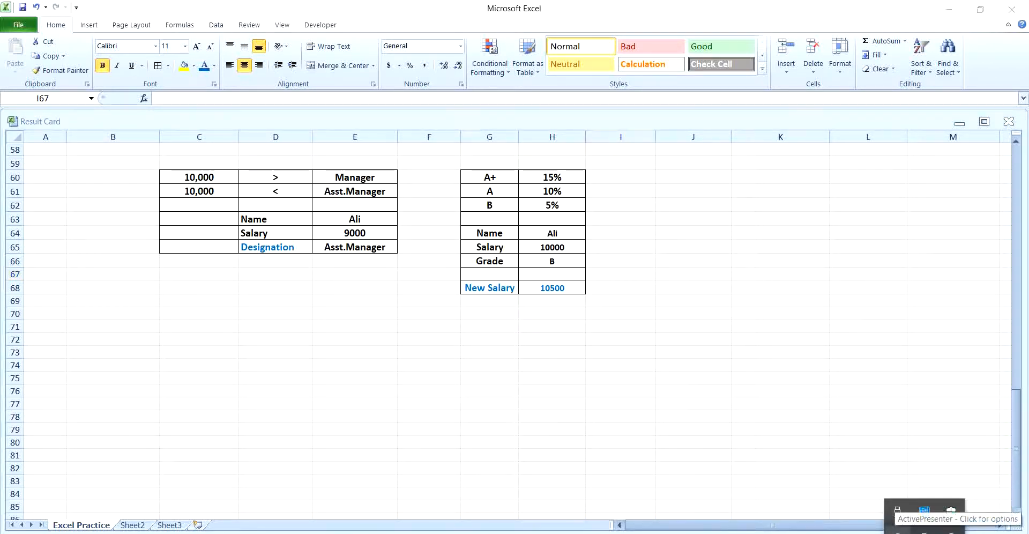